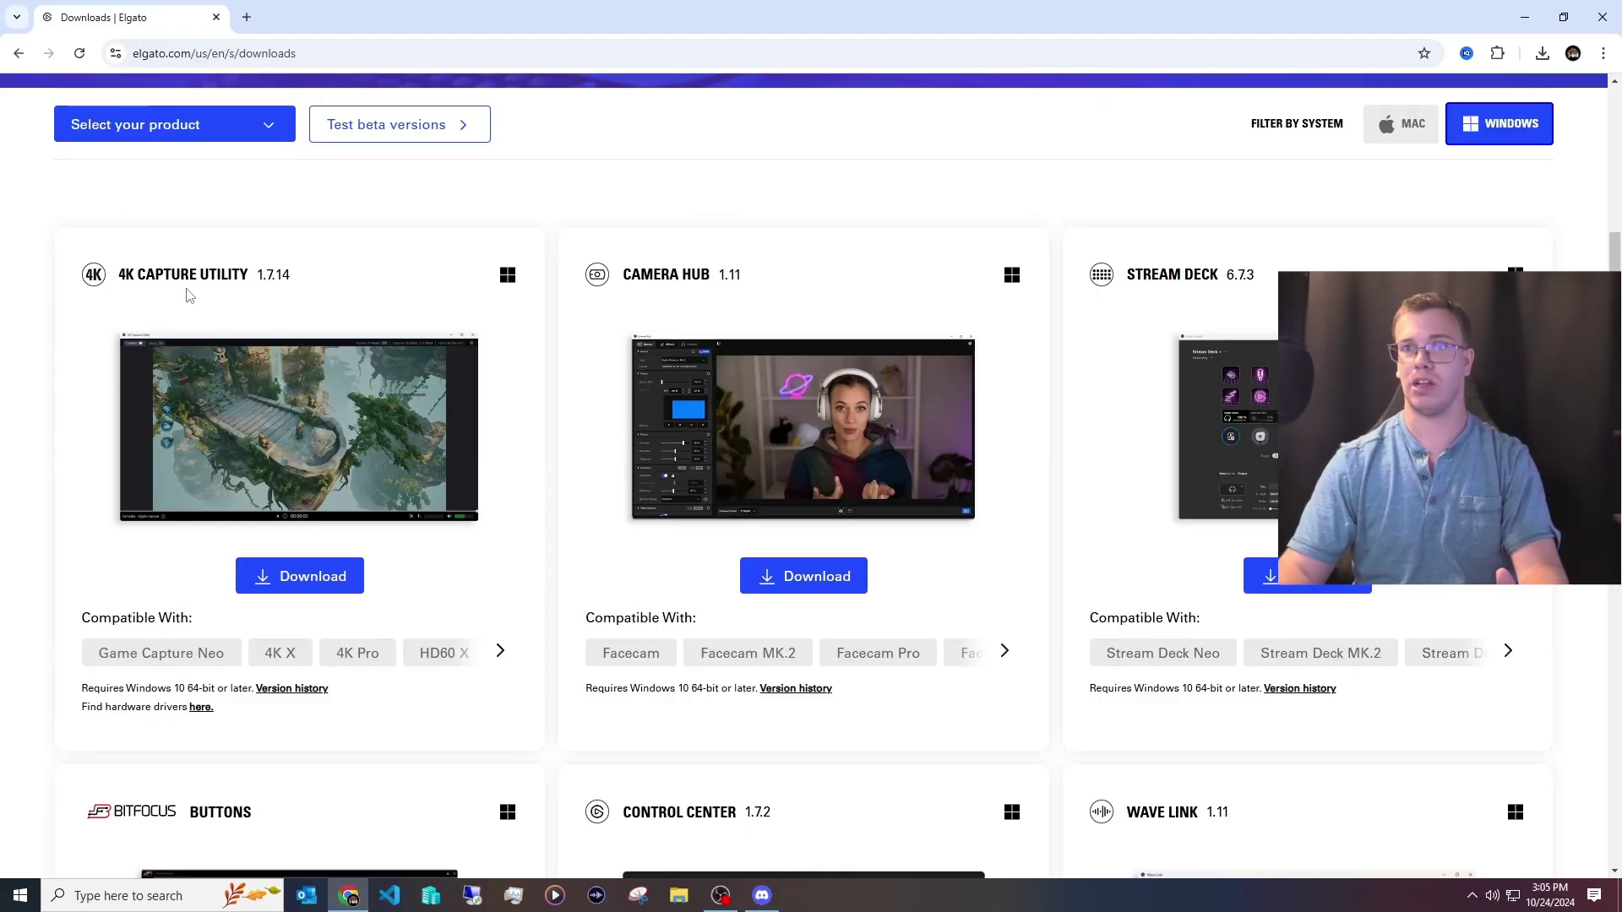
# Step: Download the 4K Capture Utility from the Elgato downloads page
pyautogui.click(305, 581)
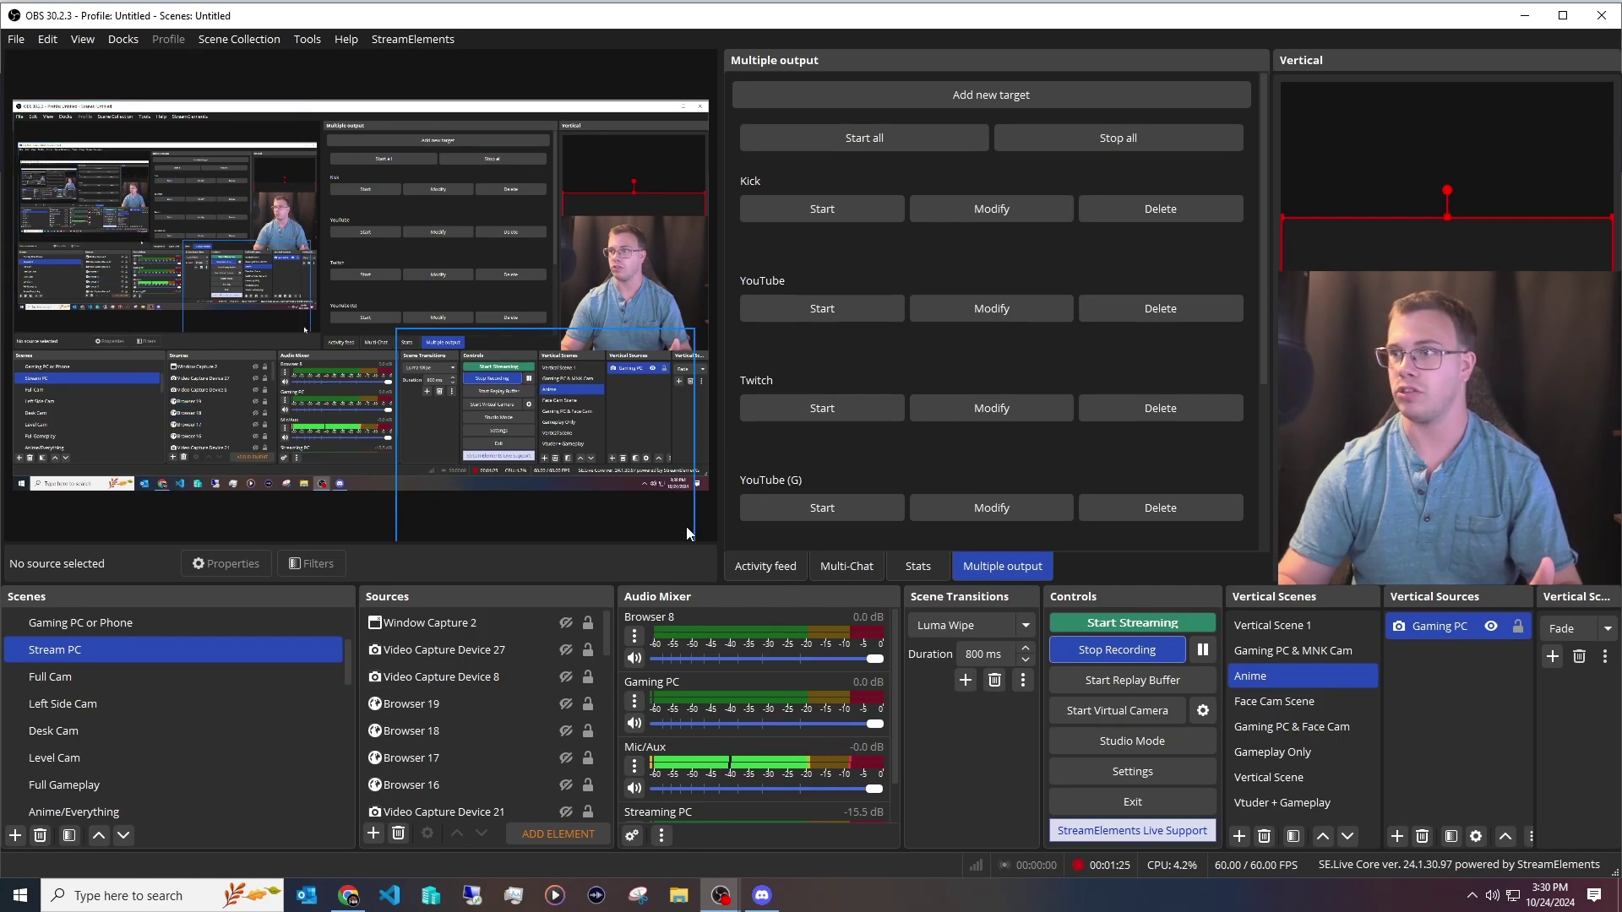
# Step: Add a Video Capture Device 30 source with its device set to Elgato 4K X
pyautogui.click(528, 734)
pyautogui.keyDown('ctrl'); pyautogui.click(533, 749); pyautogui.keyUp('ctrl')
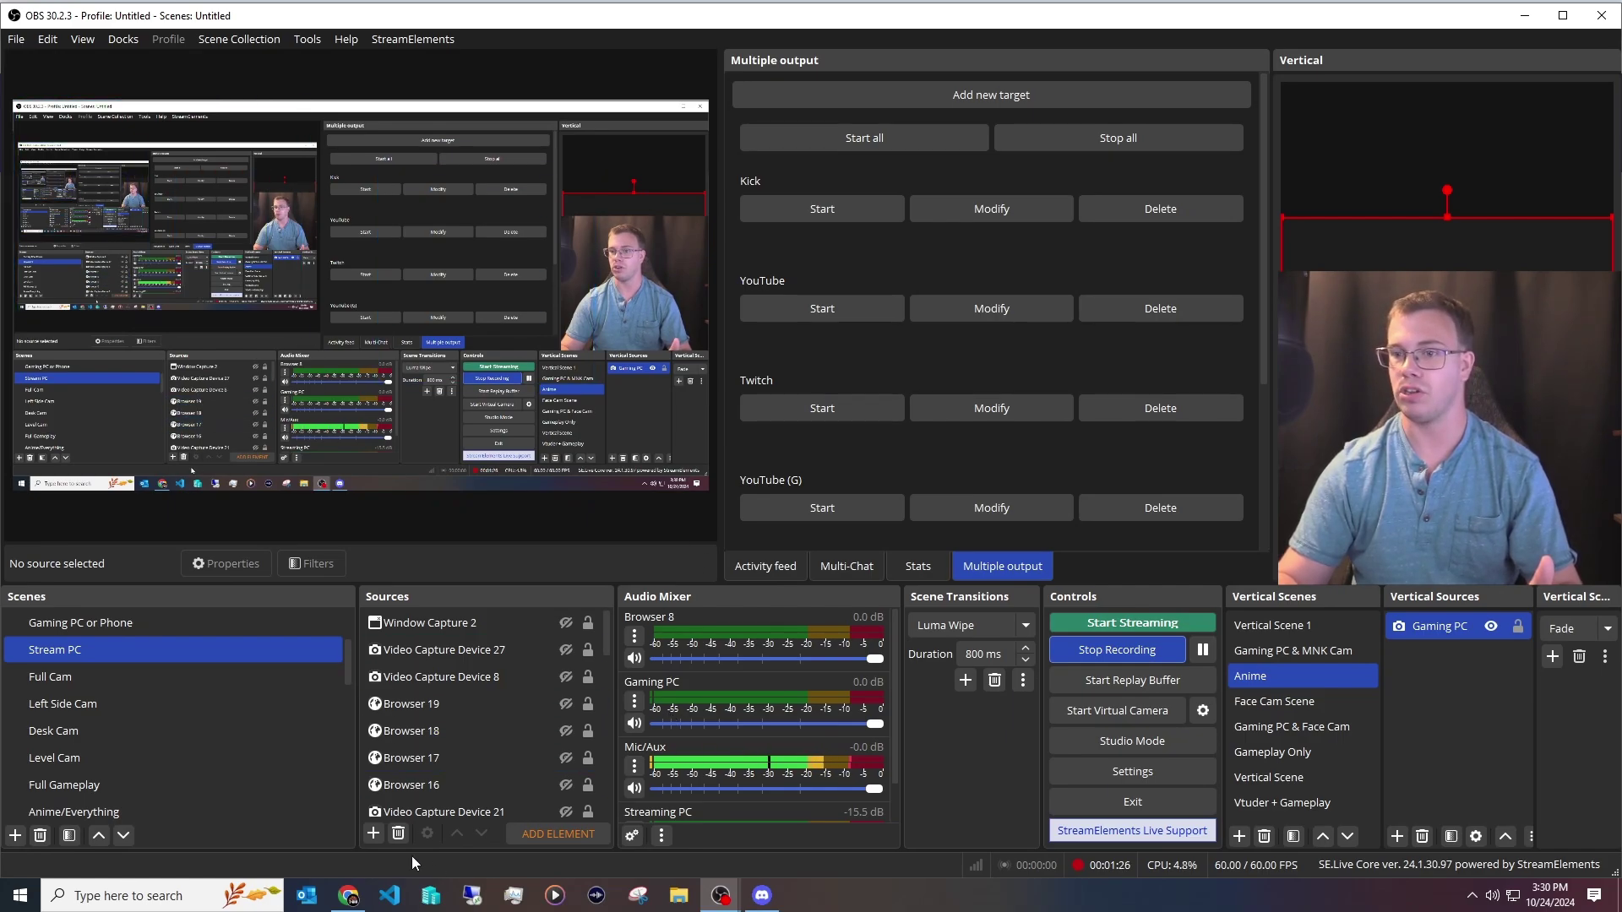
pyautogui.click(372, 835)
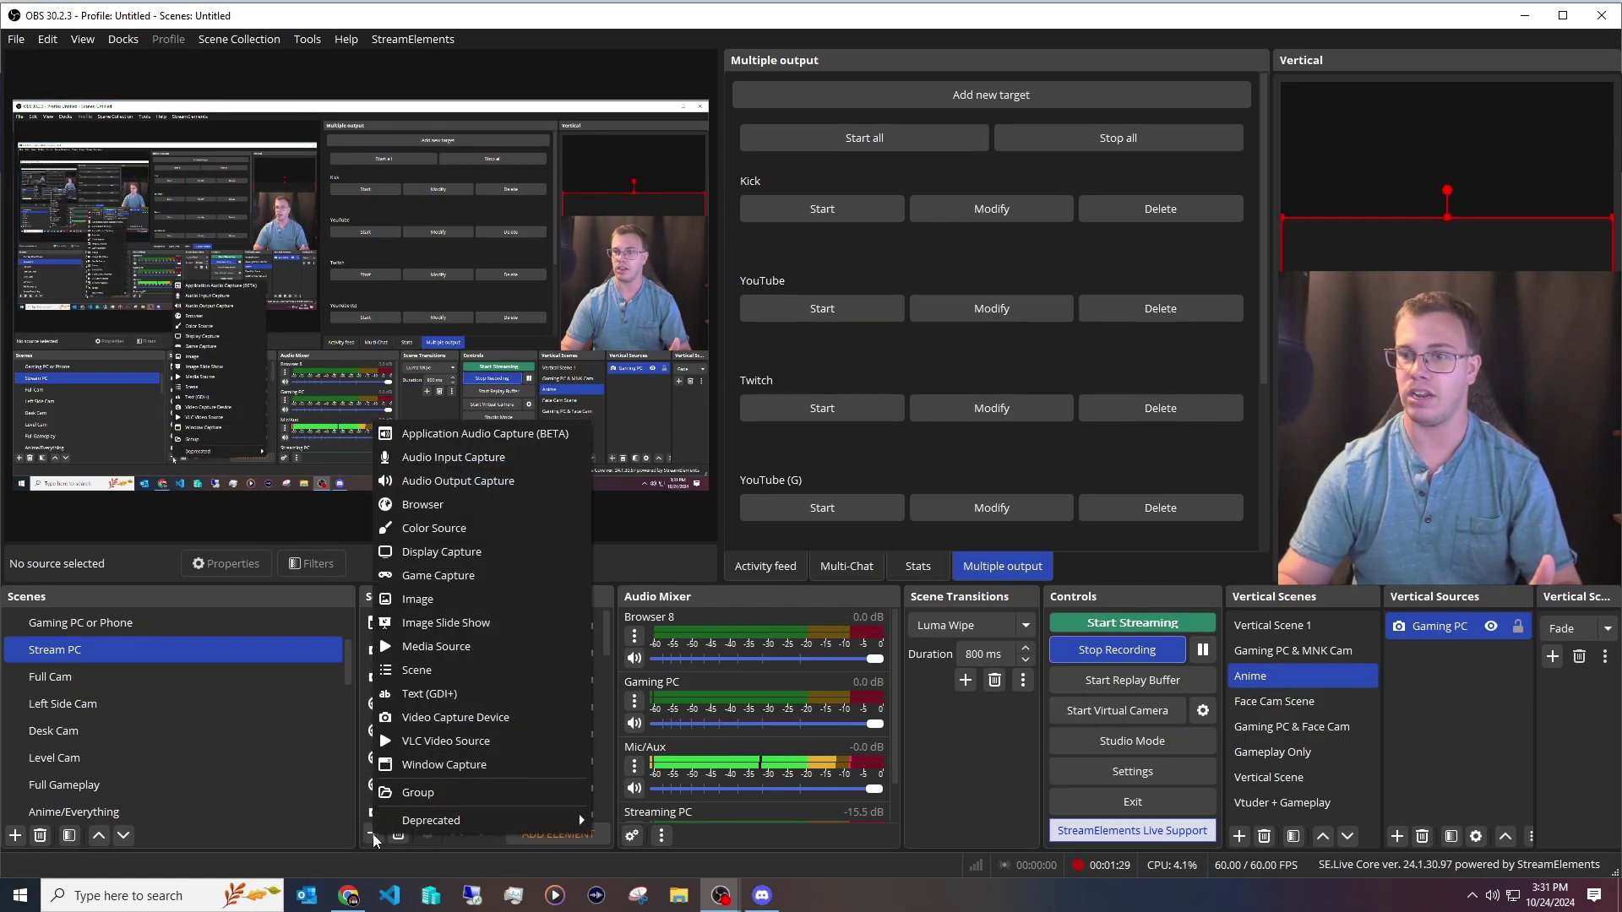
pyautogui.click(511, 716)
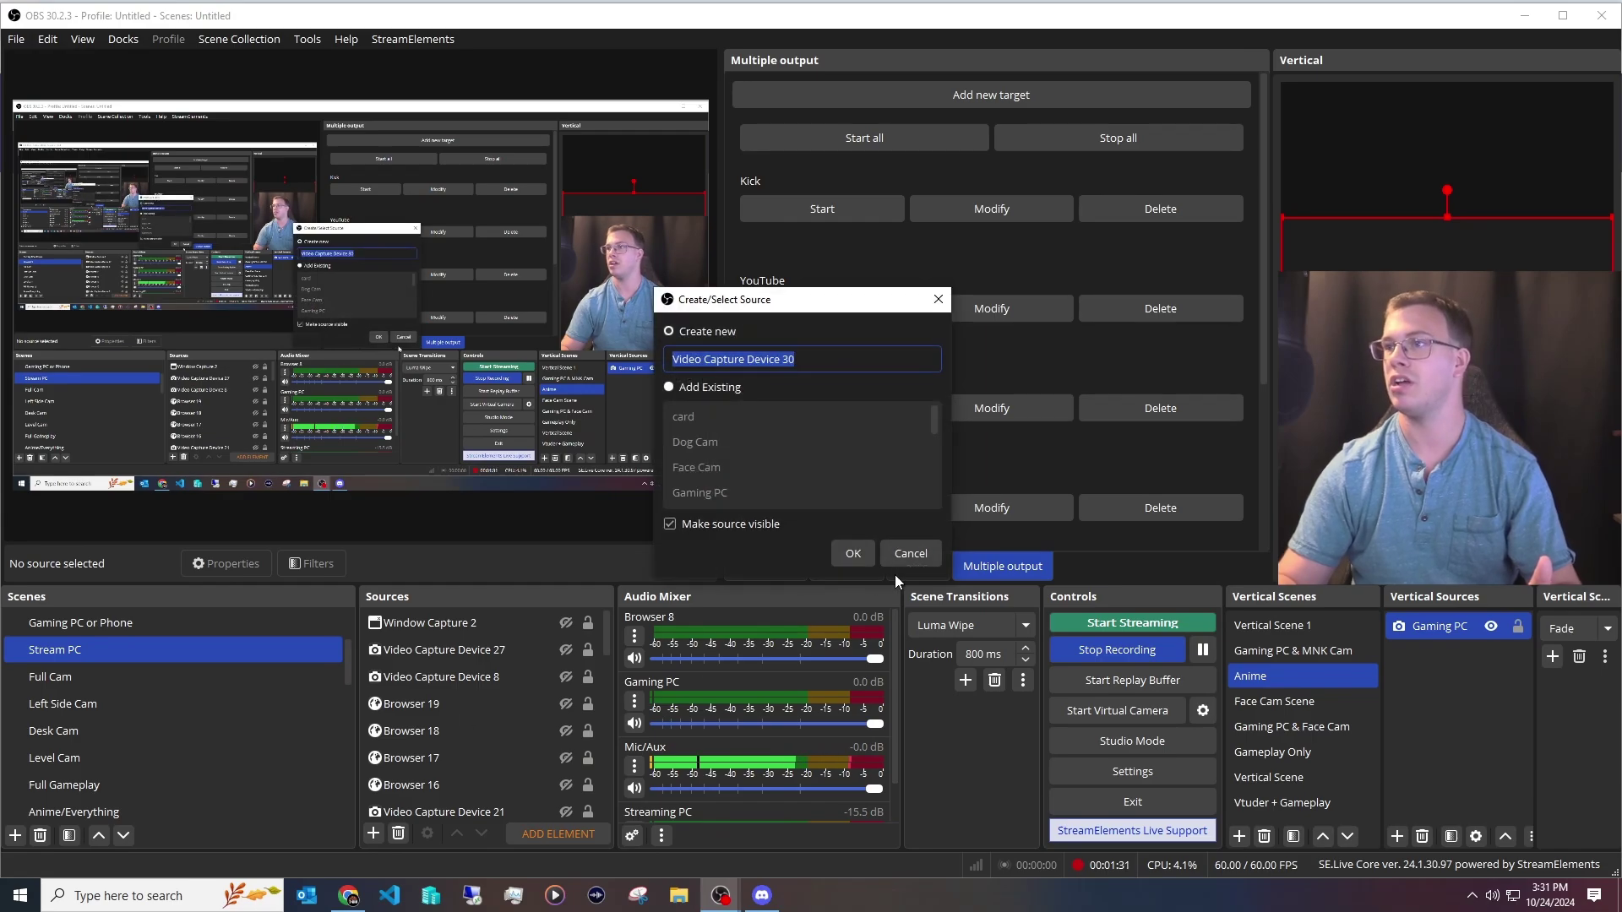
pyautogui.click(852, 554)
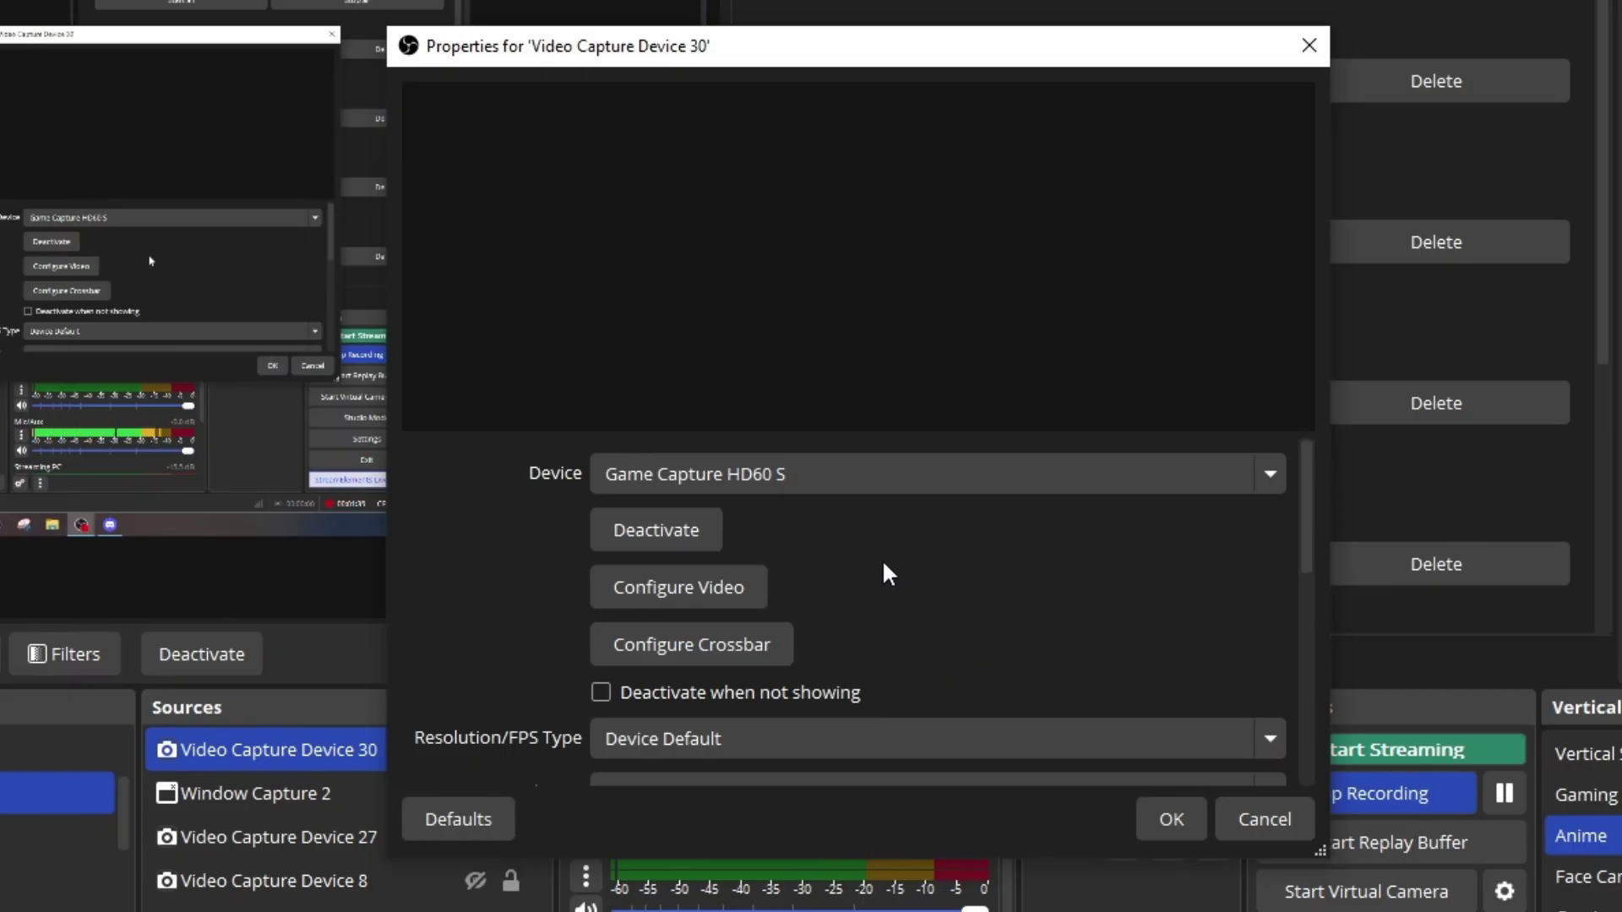
pyautogui.click(787, 471)
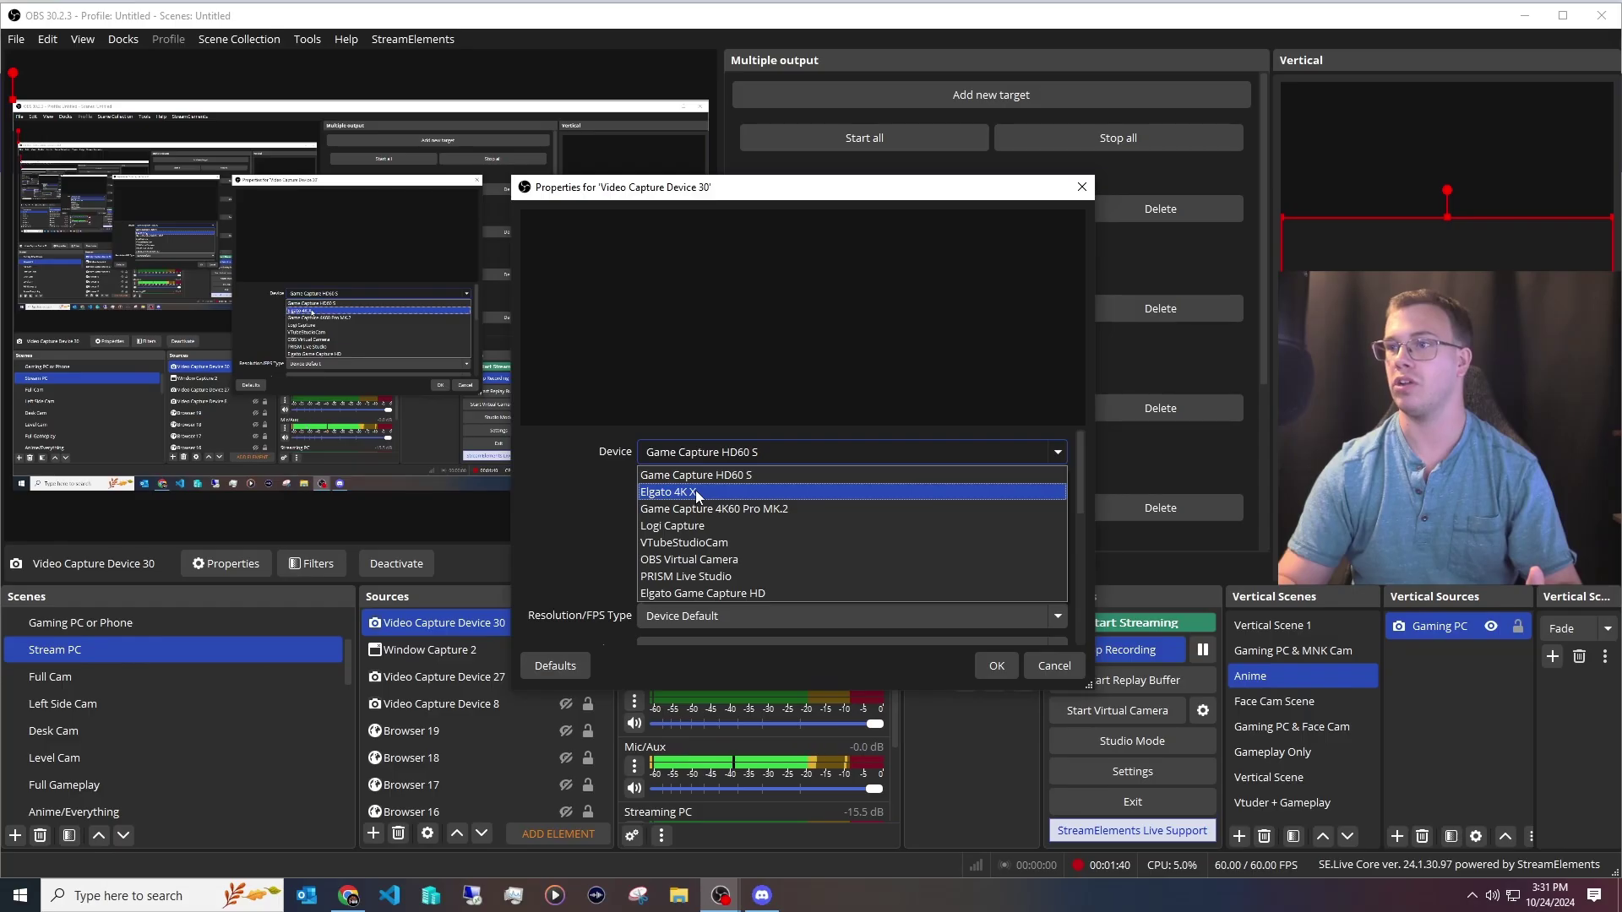
pyautogui.click(684, 538)
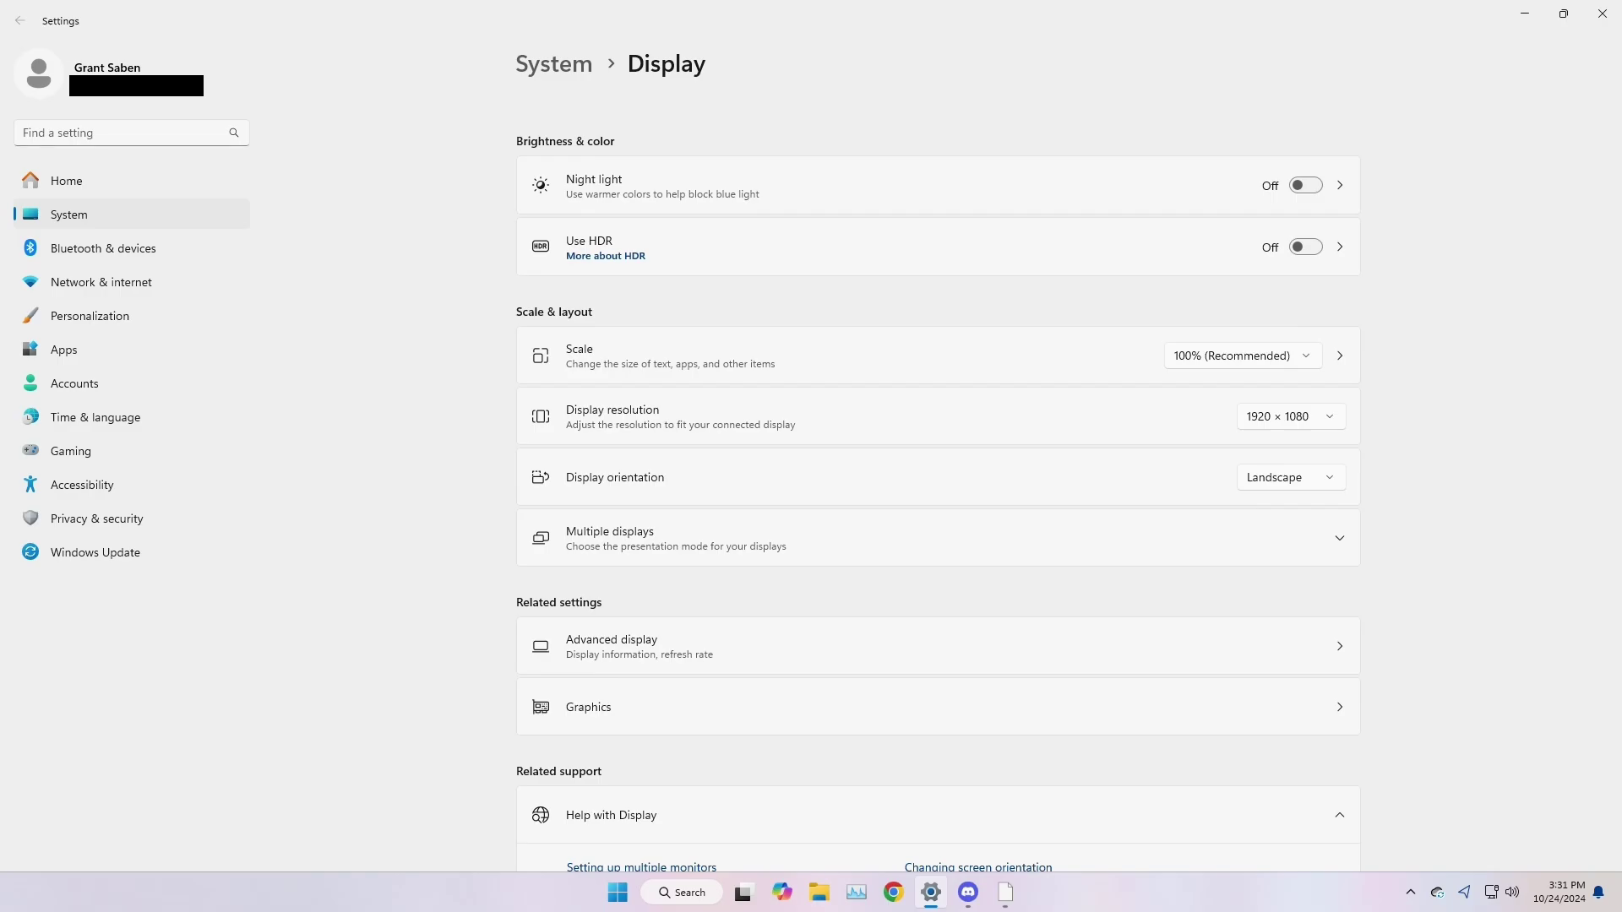
# Step: Close the Settings window showing the 1920 × 1080 Display page
pyautogui.click(1602, 14)
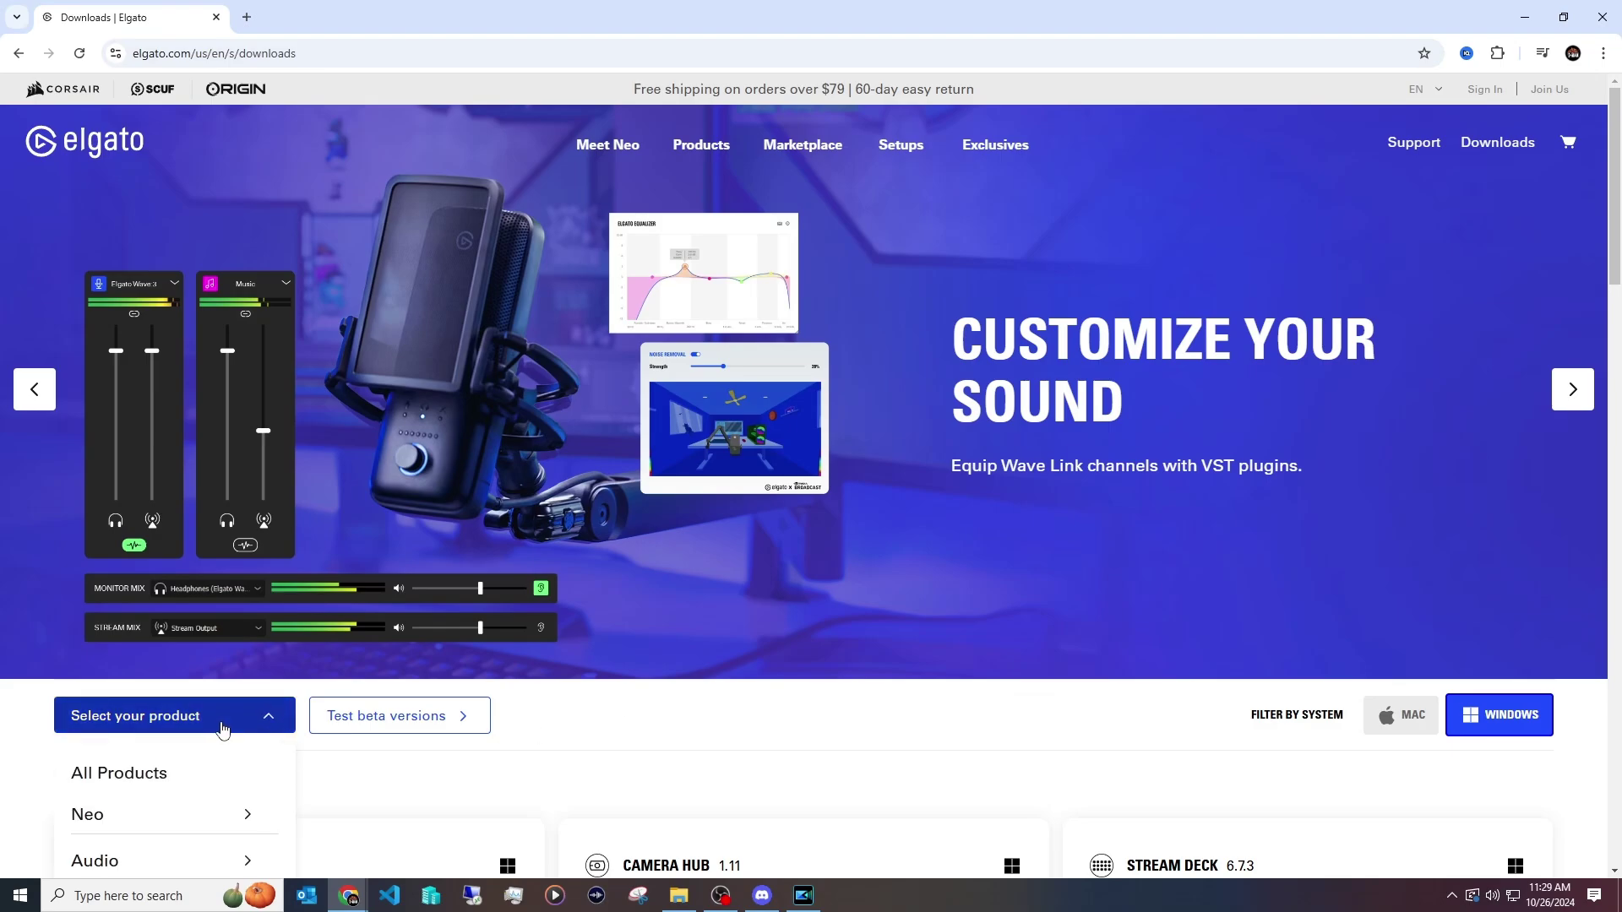
# Step: Filter Elgato downloads to HD60 and download Game Capture 3.7 without subscribing
pyautogui.scroll(-4, 223, 729)
pyautogui.moveTo(203, 755)
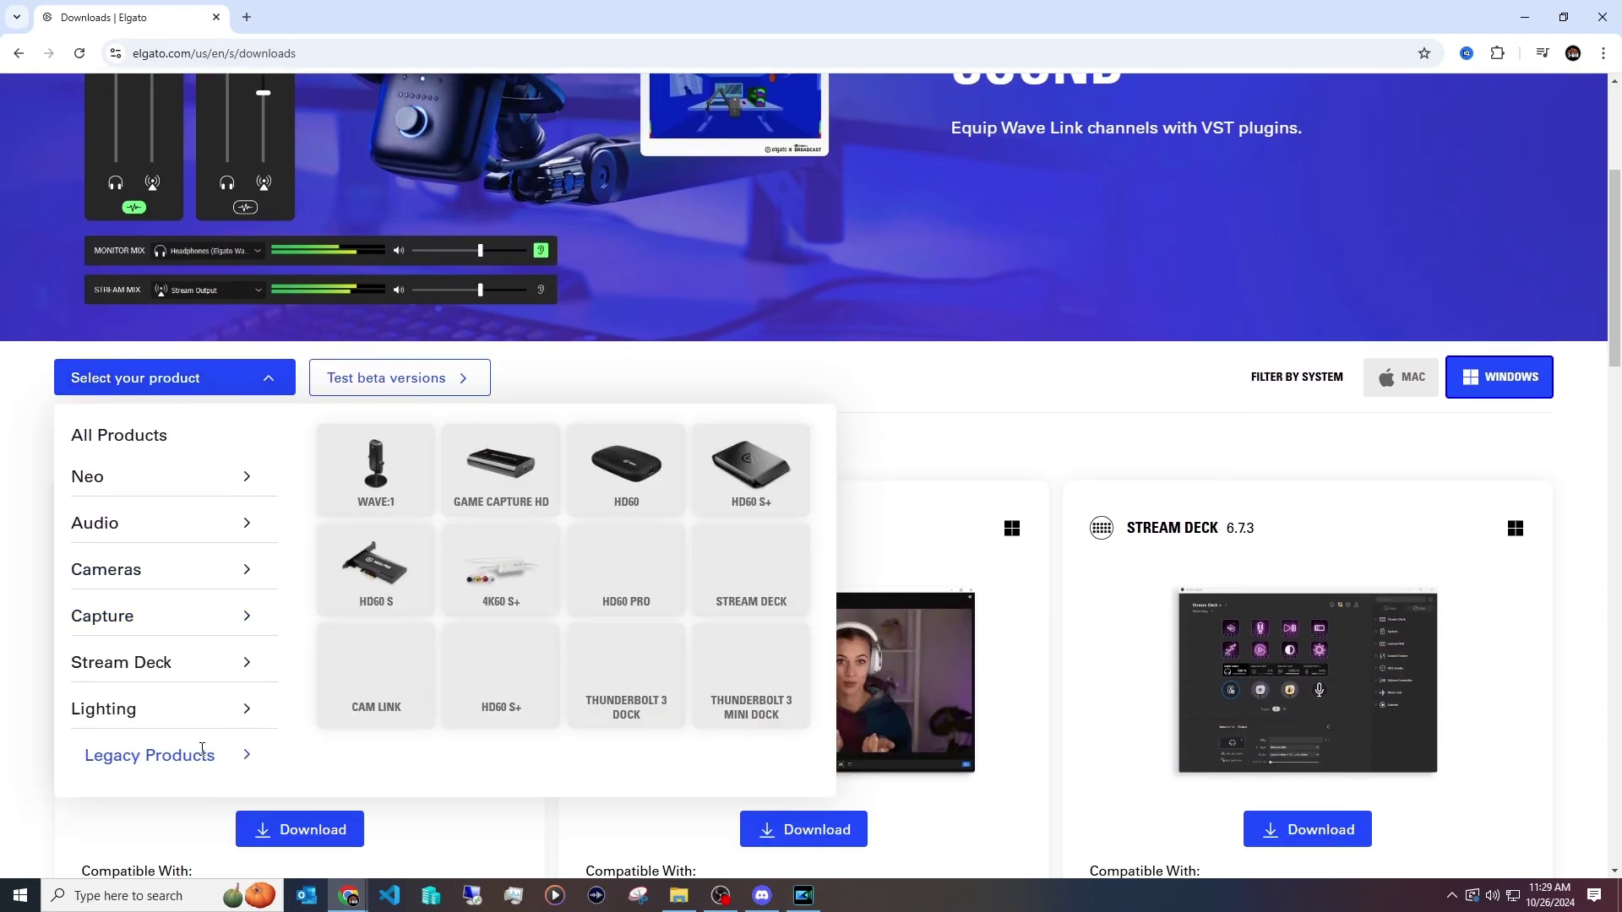
pyautogui.click(644, 482)
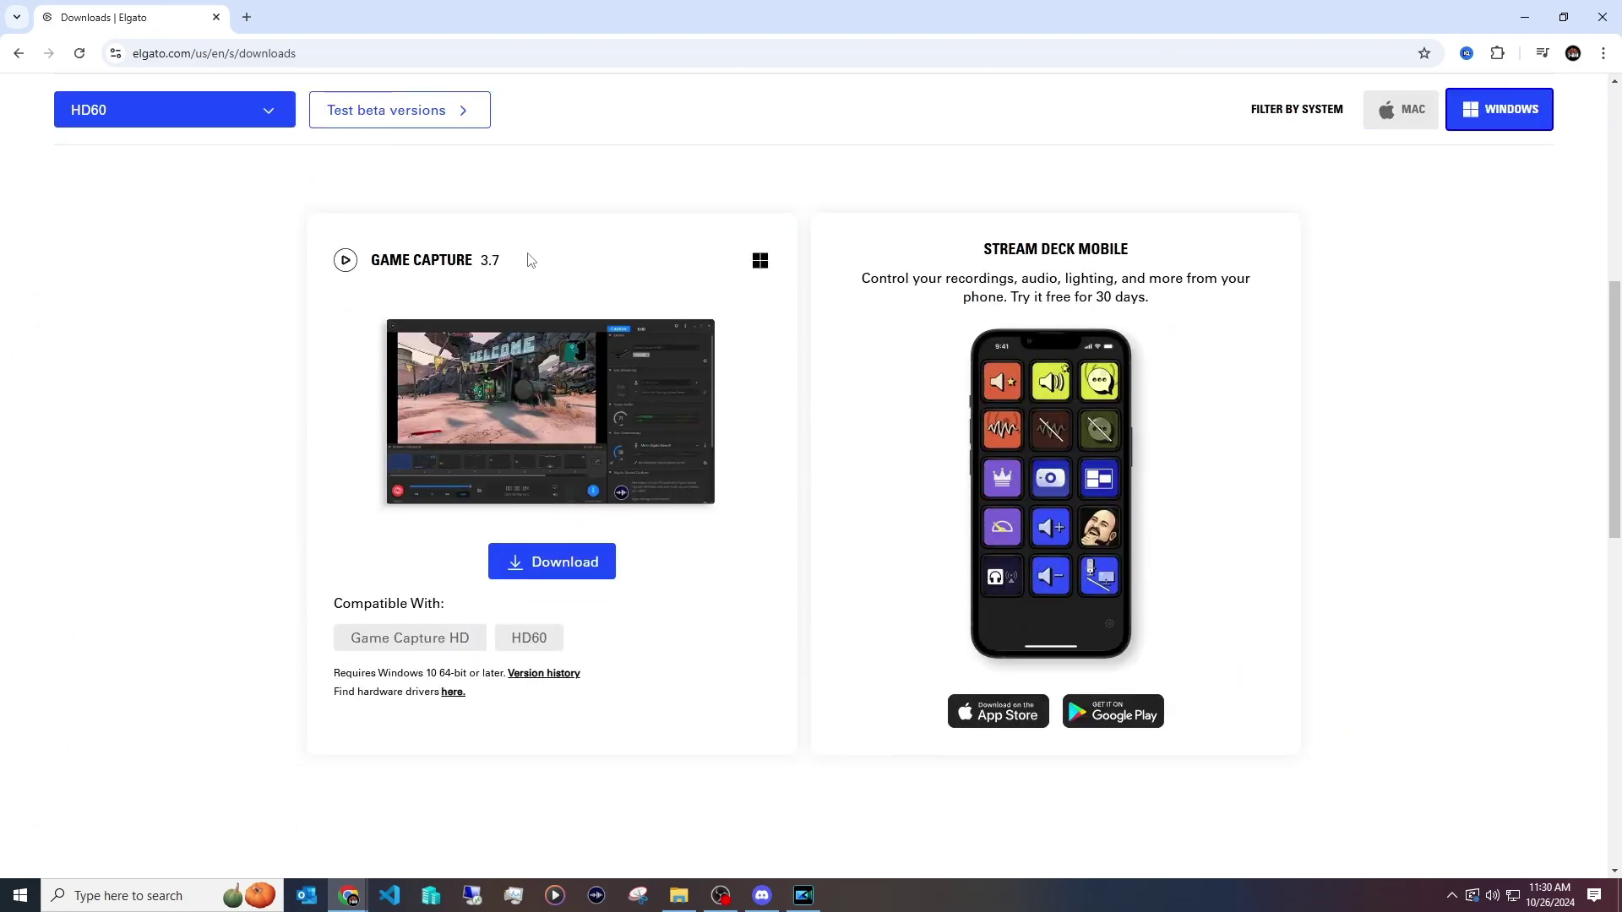
pyautogui.click(546, 566)
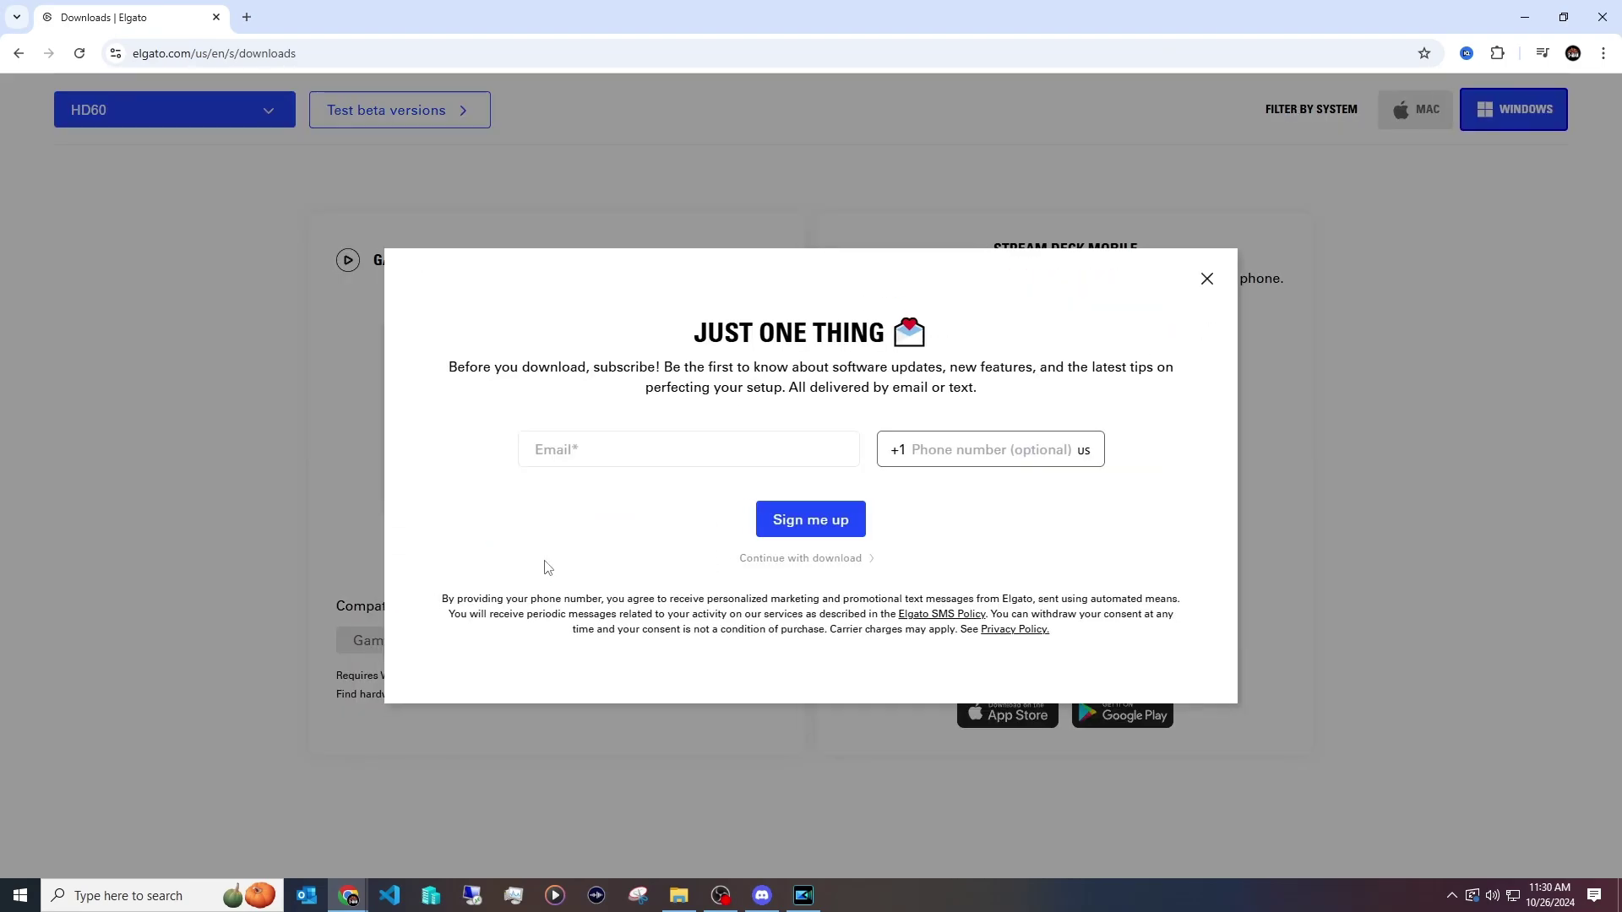
pyautogui.click(792, 560)
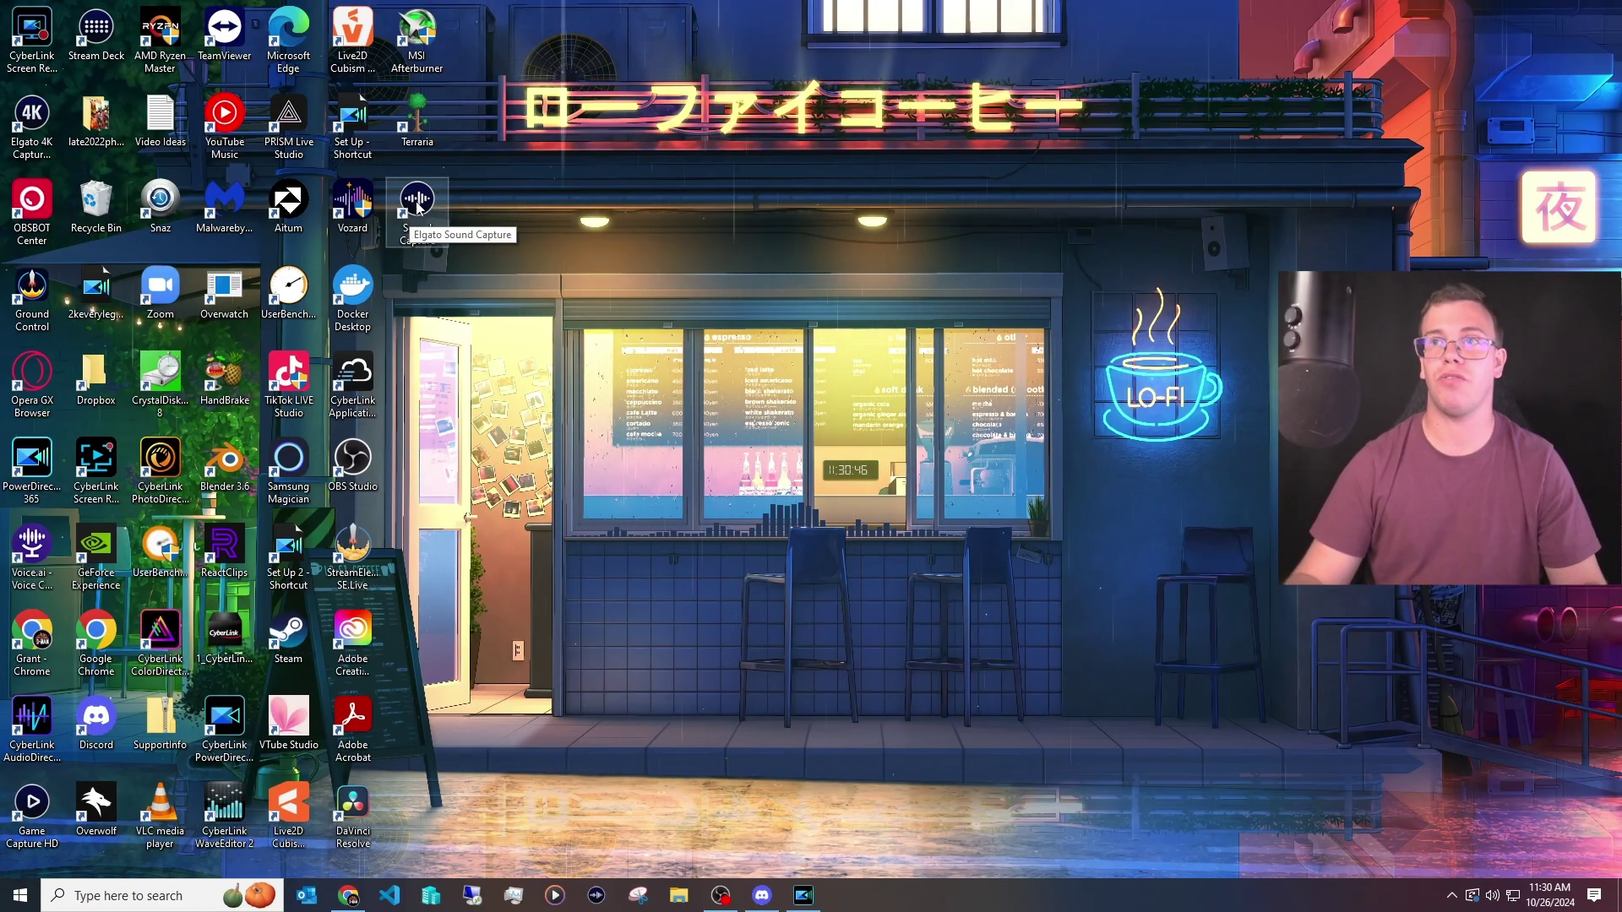
# Step: Launch Elgato Sound Capture in Advanced mode and check its audio input list, leaving Yeti selected
pyautogui.doubleClick(418, 202)
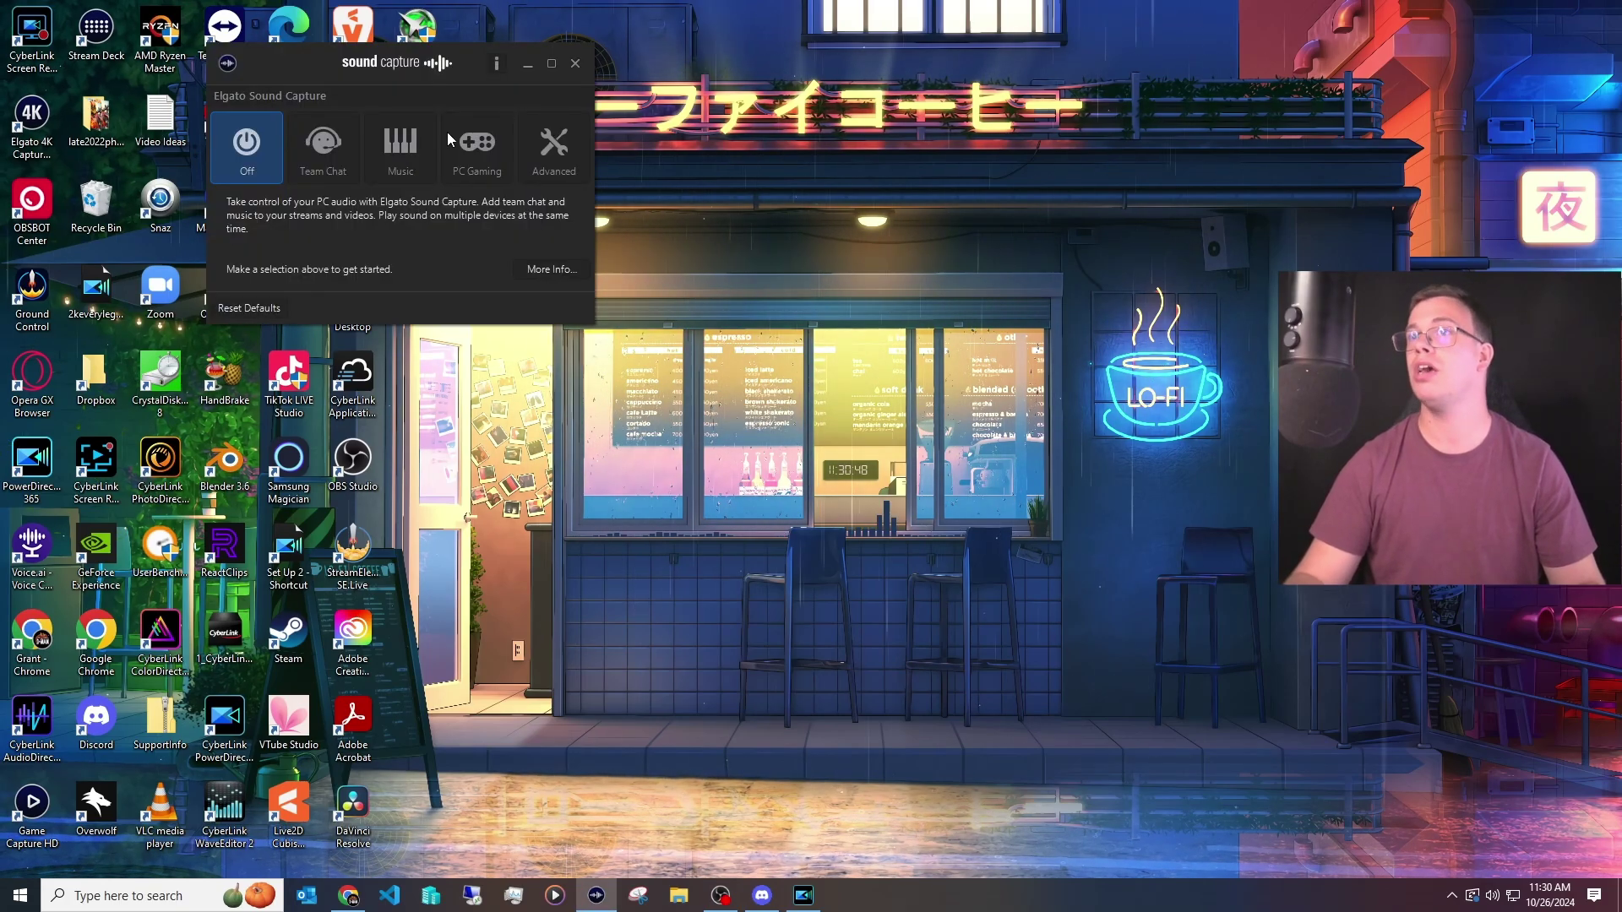
pyautogui.moveTo(313, 76); pyautogui.dragTo(742, 235)
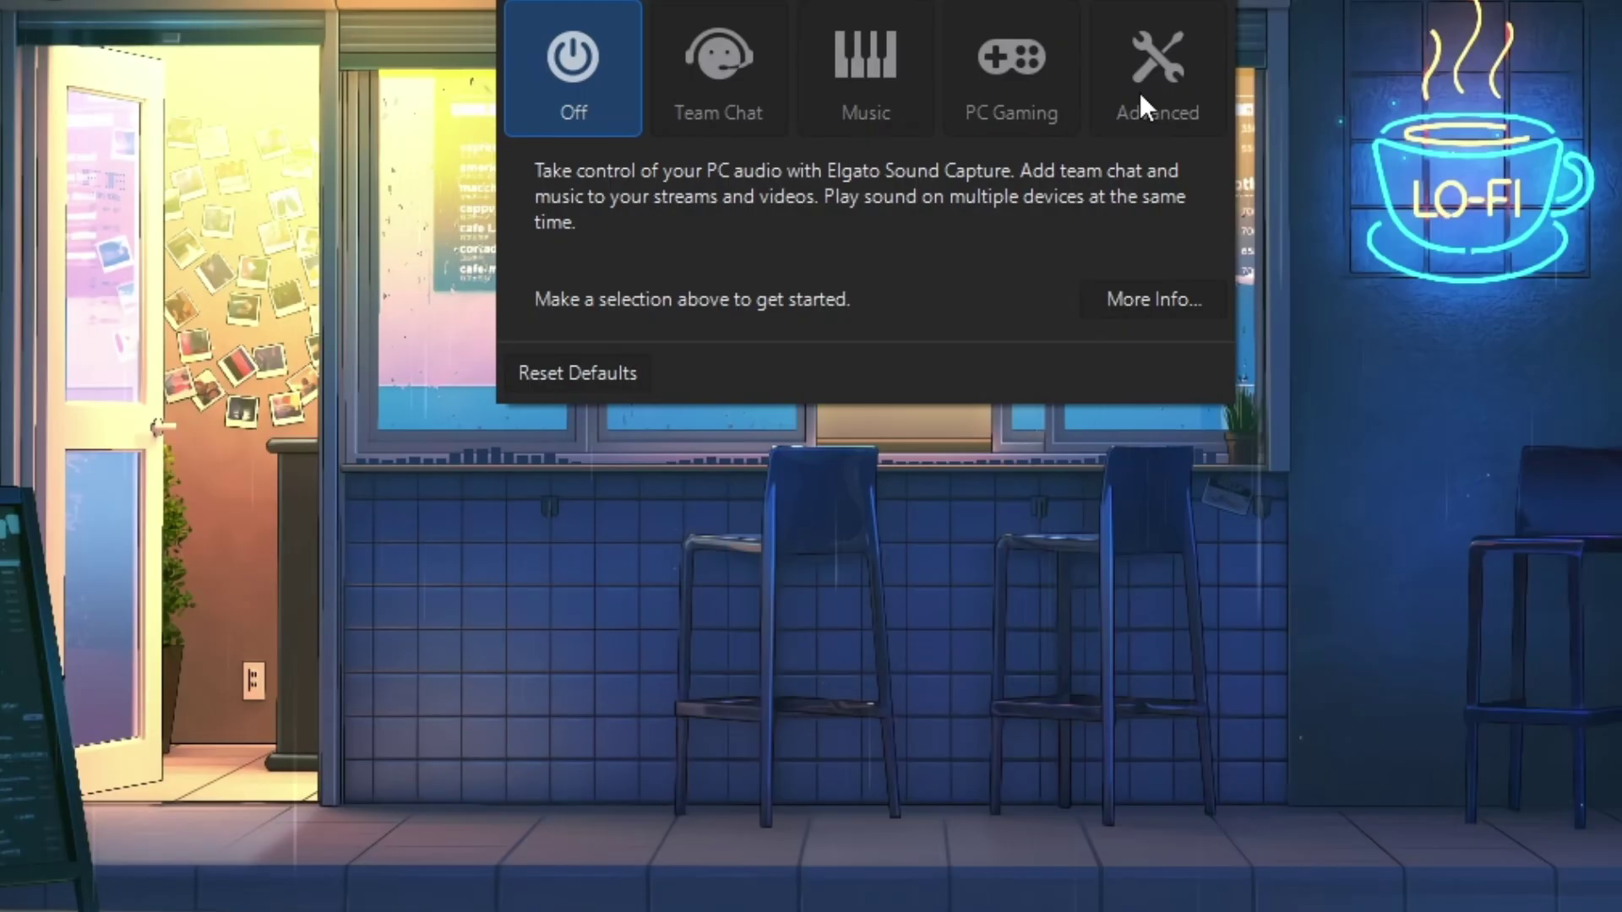
pyautogui.click(1048, 399)
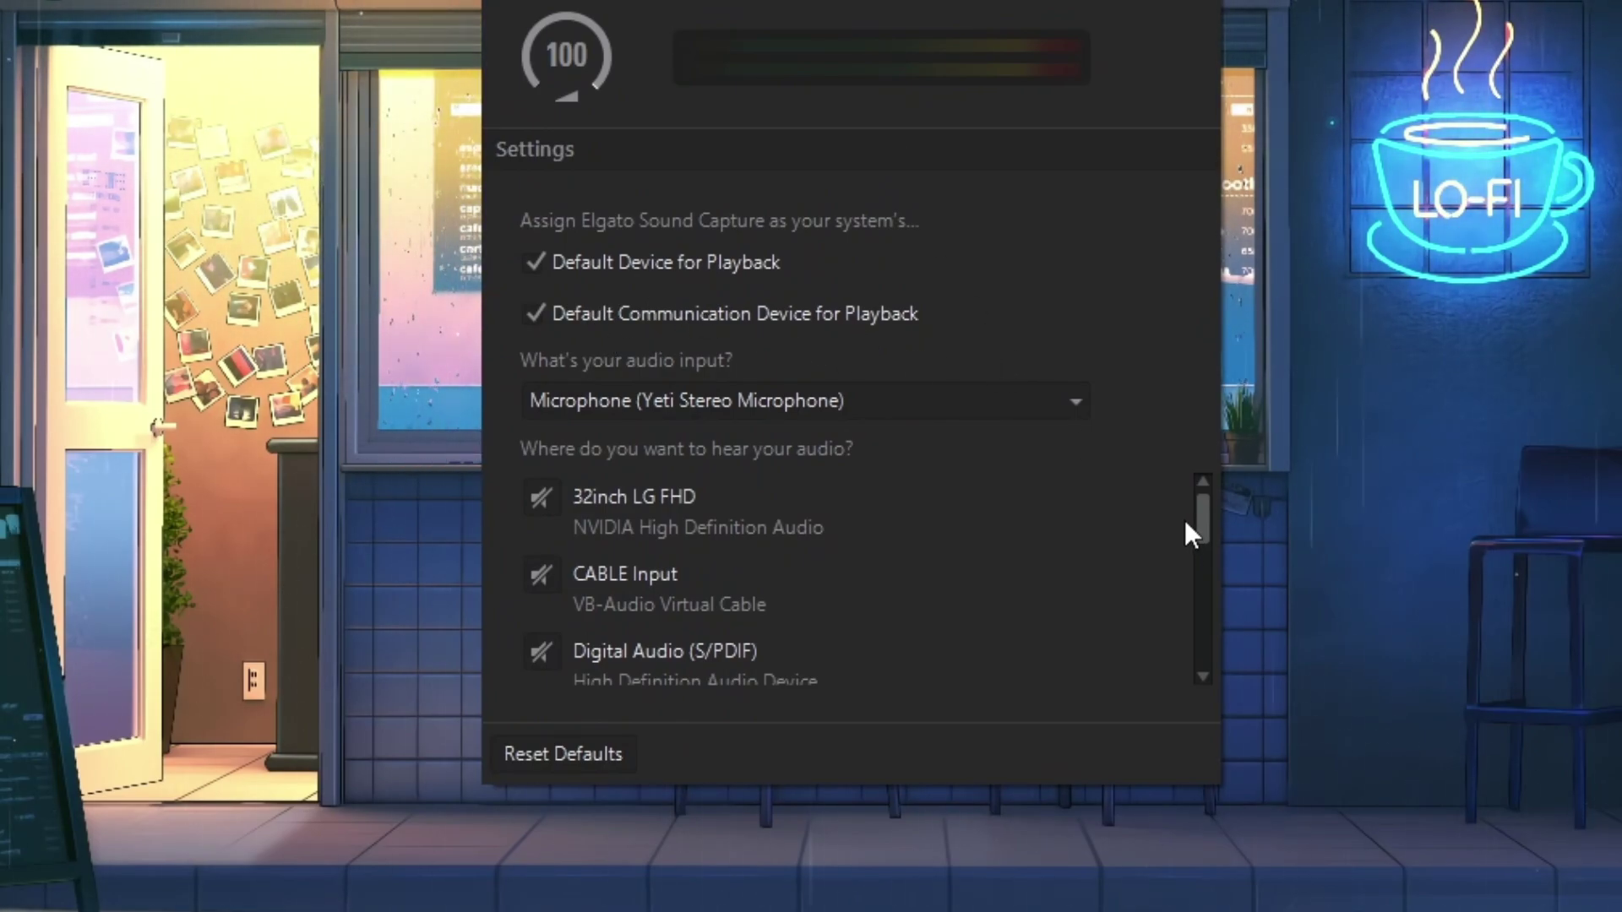
pyautogui.click(667, 403)
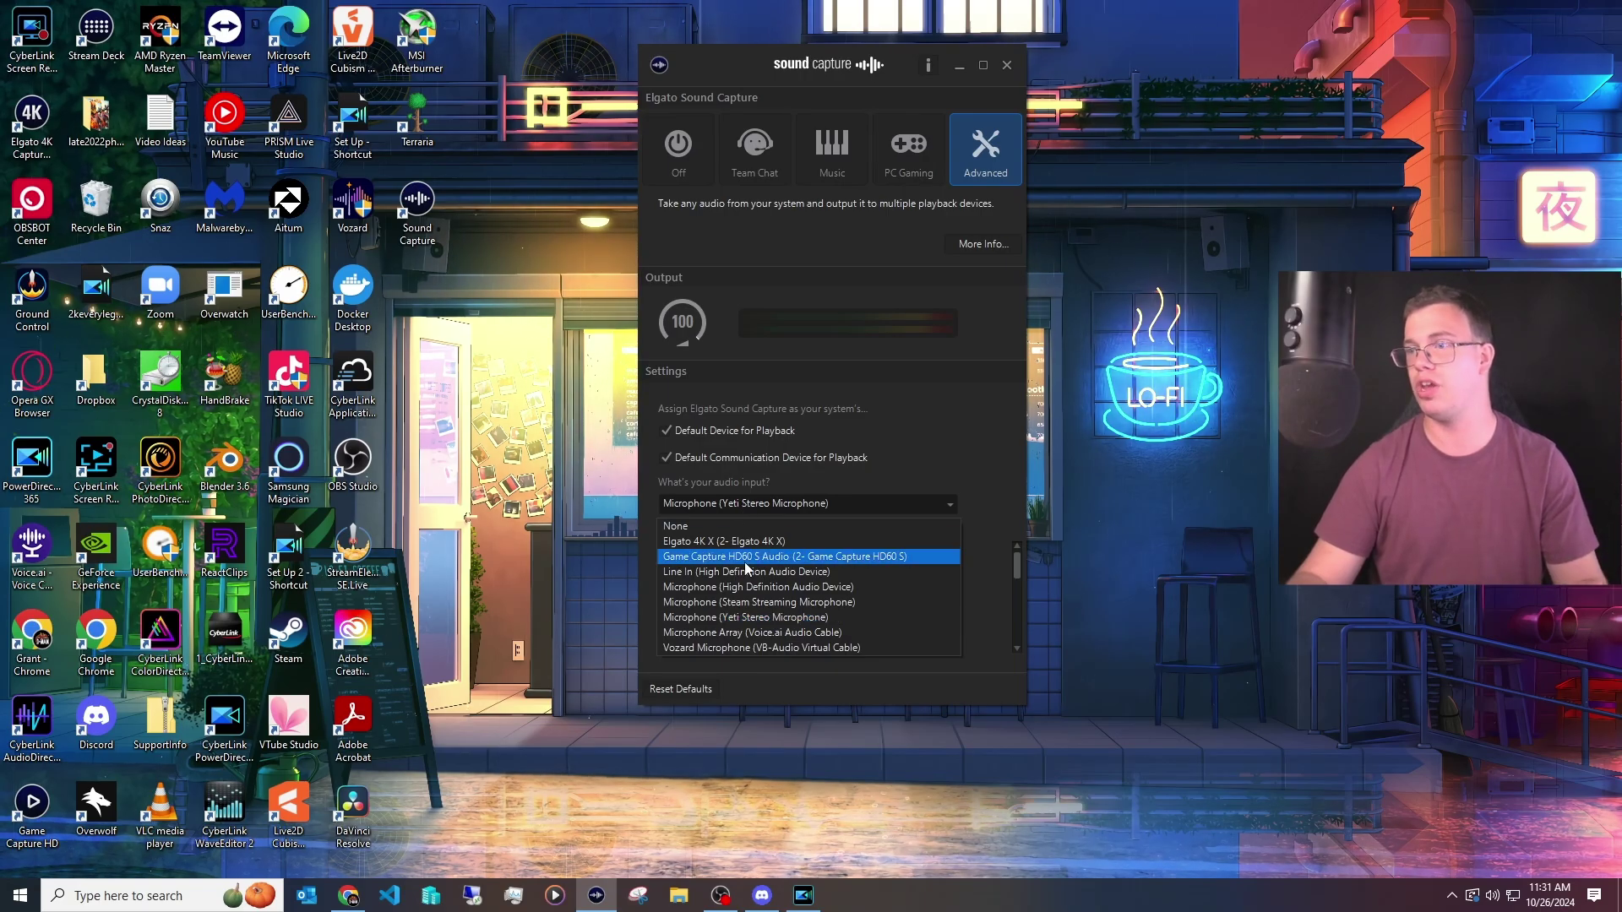
pyautogui.click(735, 619)
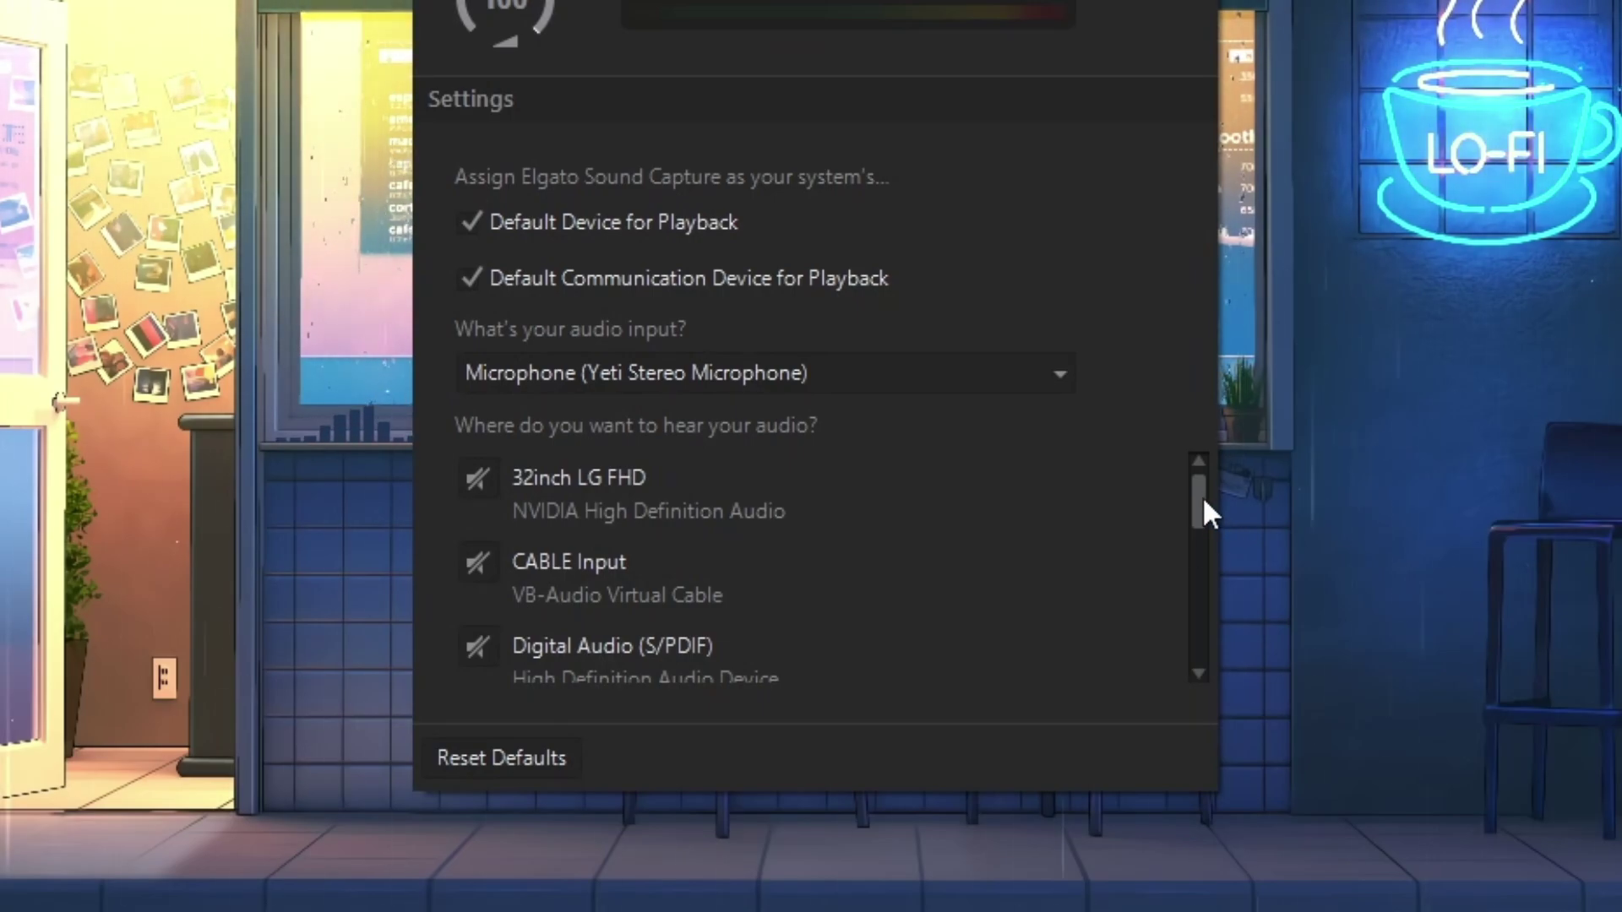
pyautogui.moveTo(1203, 495); pyautogui.dragTo(1194, 545)
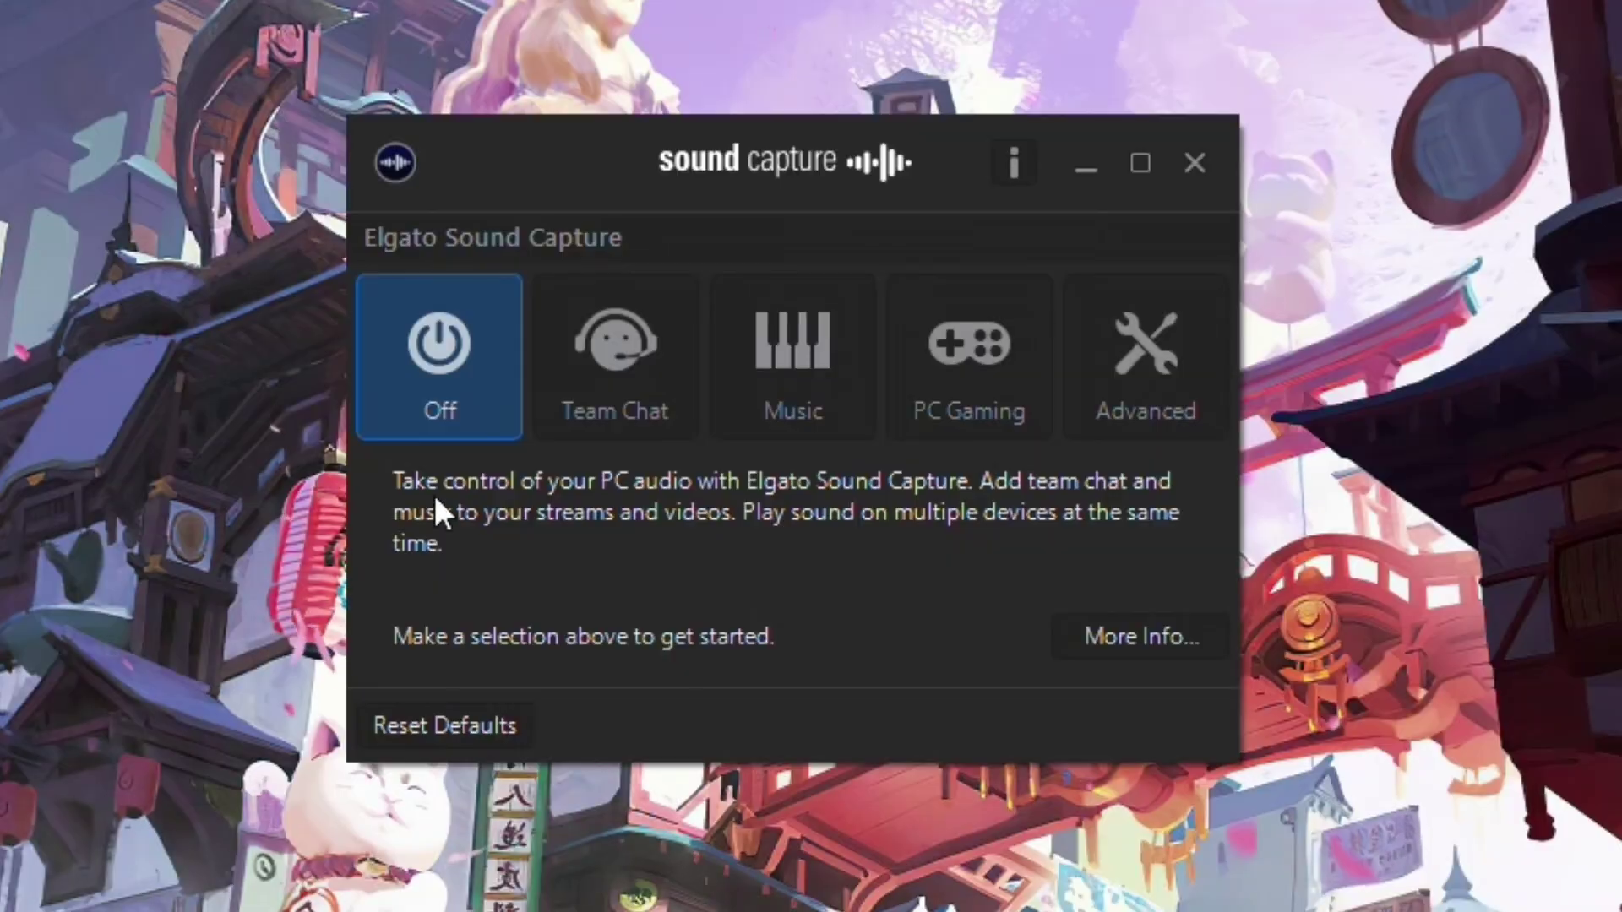
# Step: Put Sound Capture on the streaming PC into Advanced mode to show routing and output level
pyautogui.click(1147, 414)
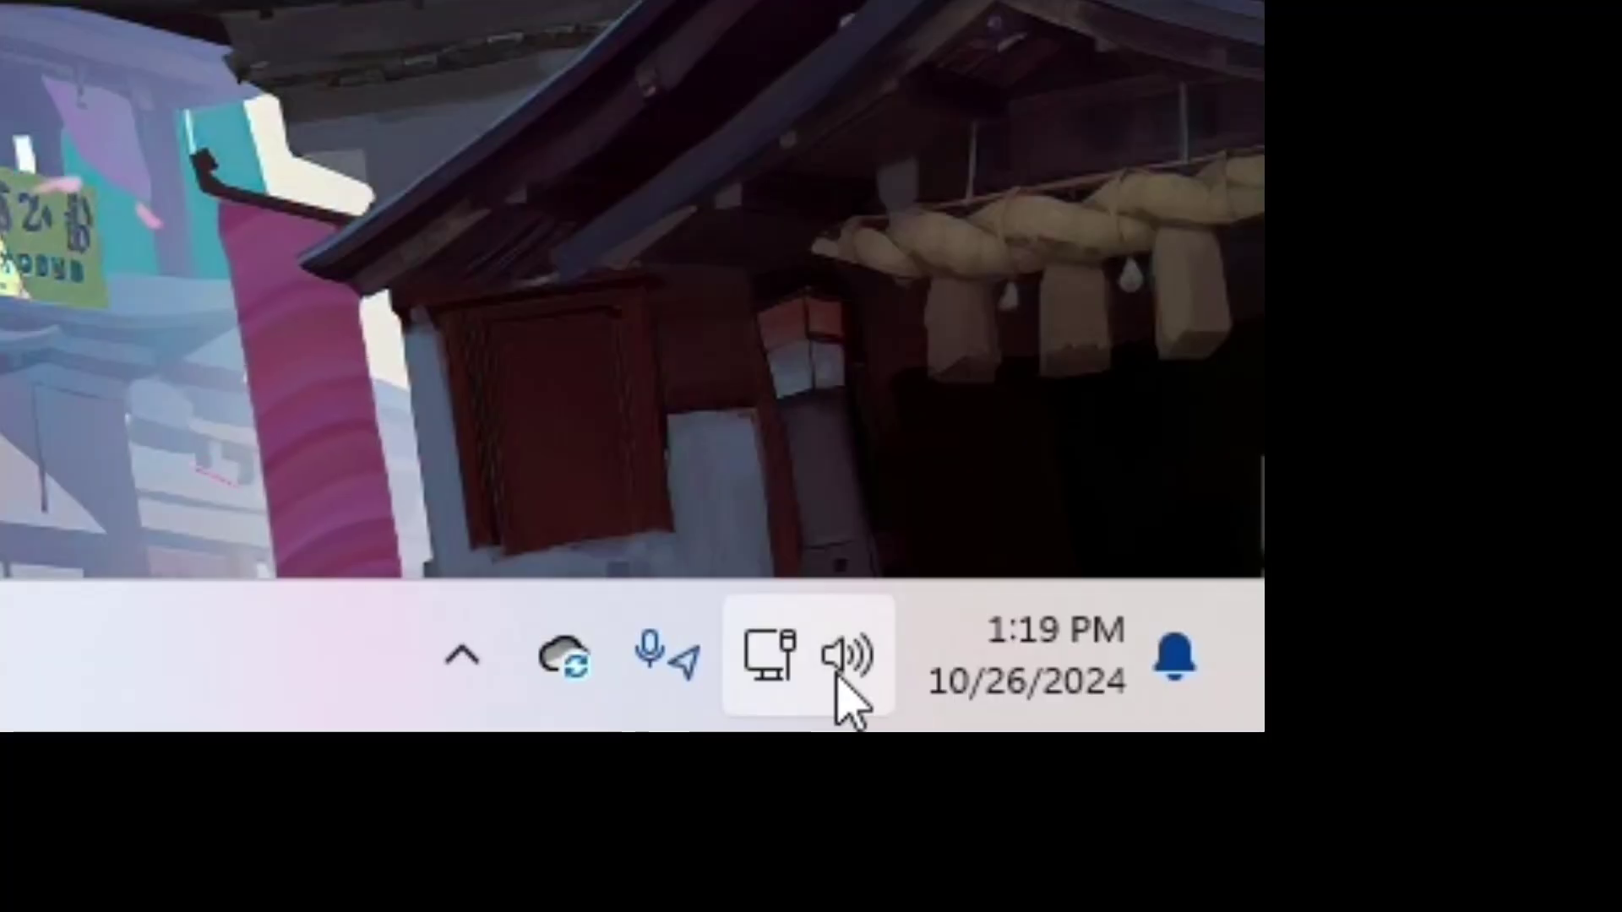
pyautogui.rightClick(1510, 894)
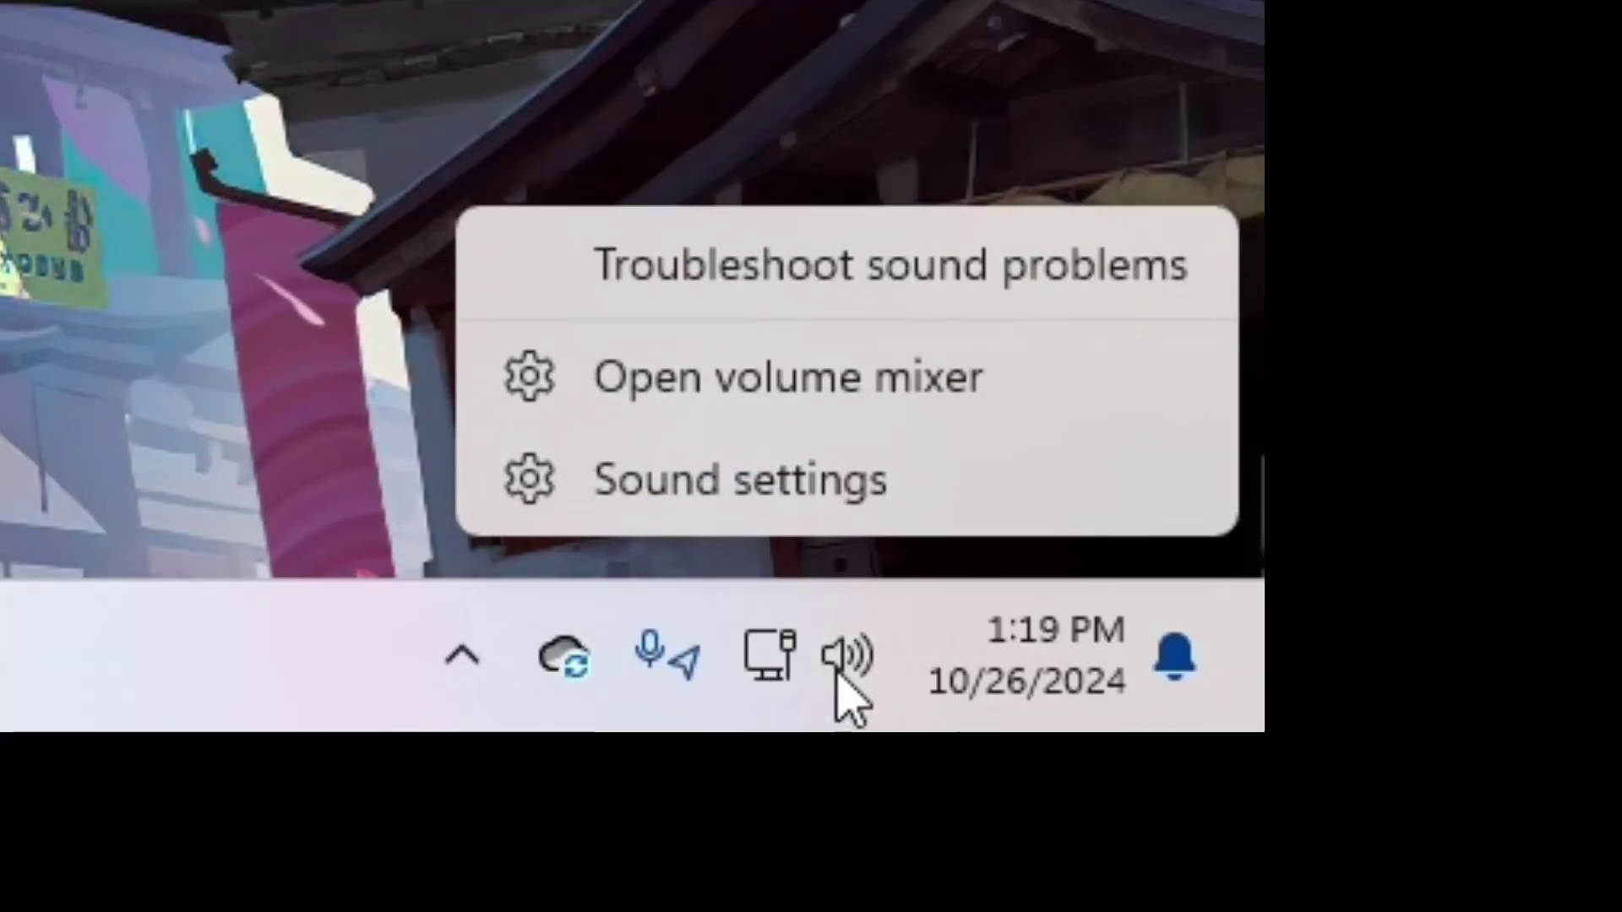
pyautogui.click(840, 507)
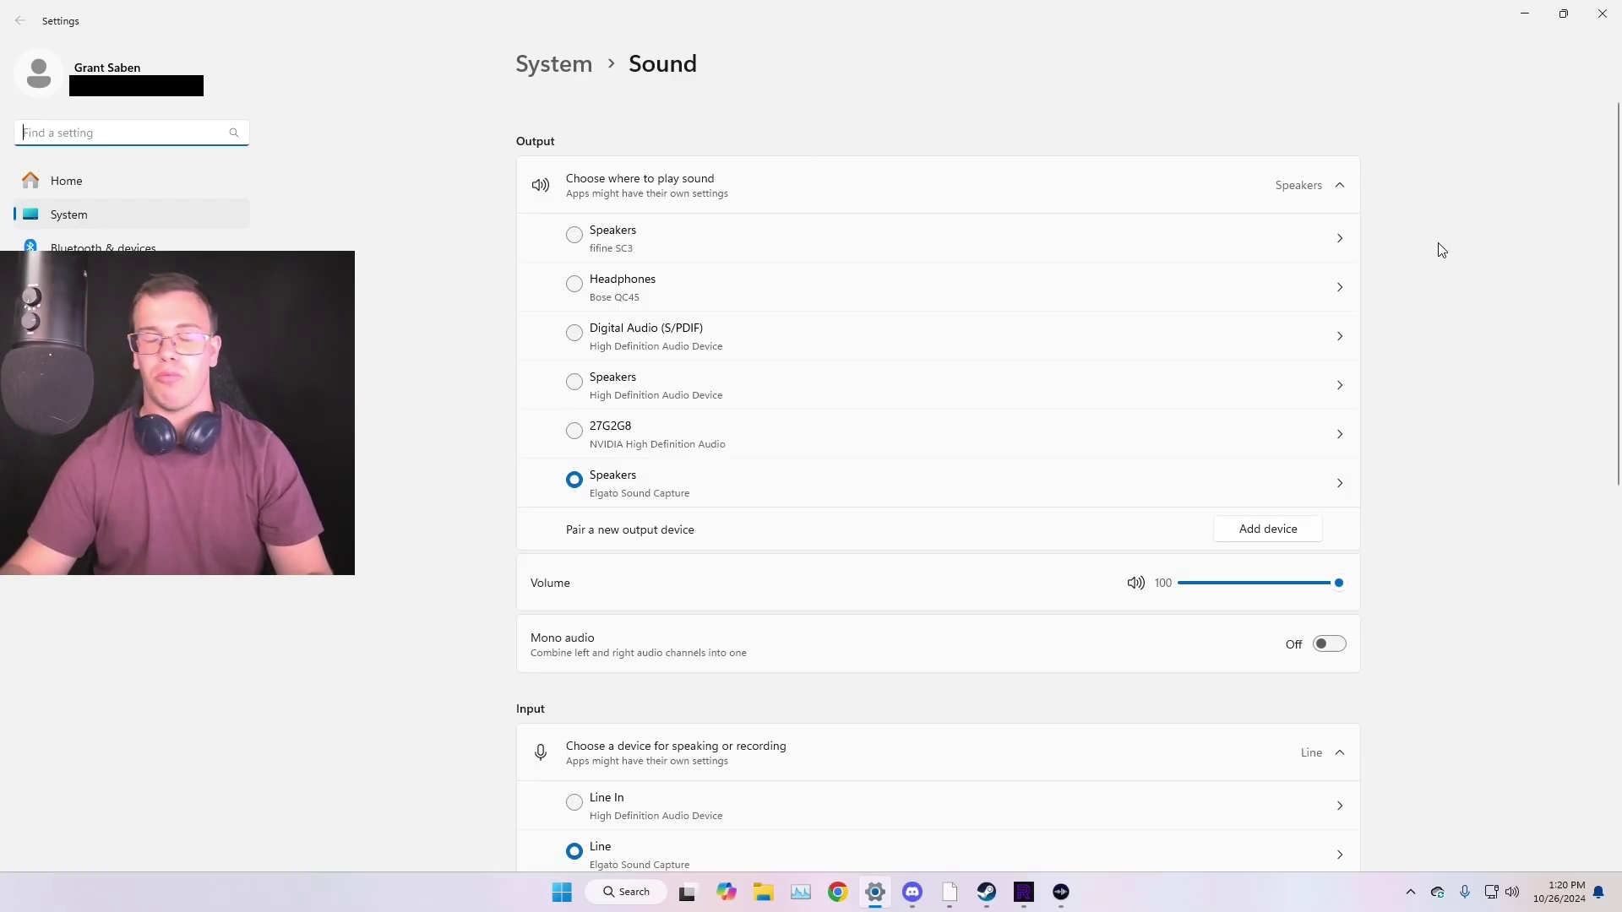
pyautogui.scroll(-5, 1441, 250)
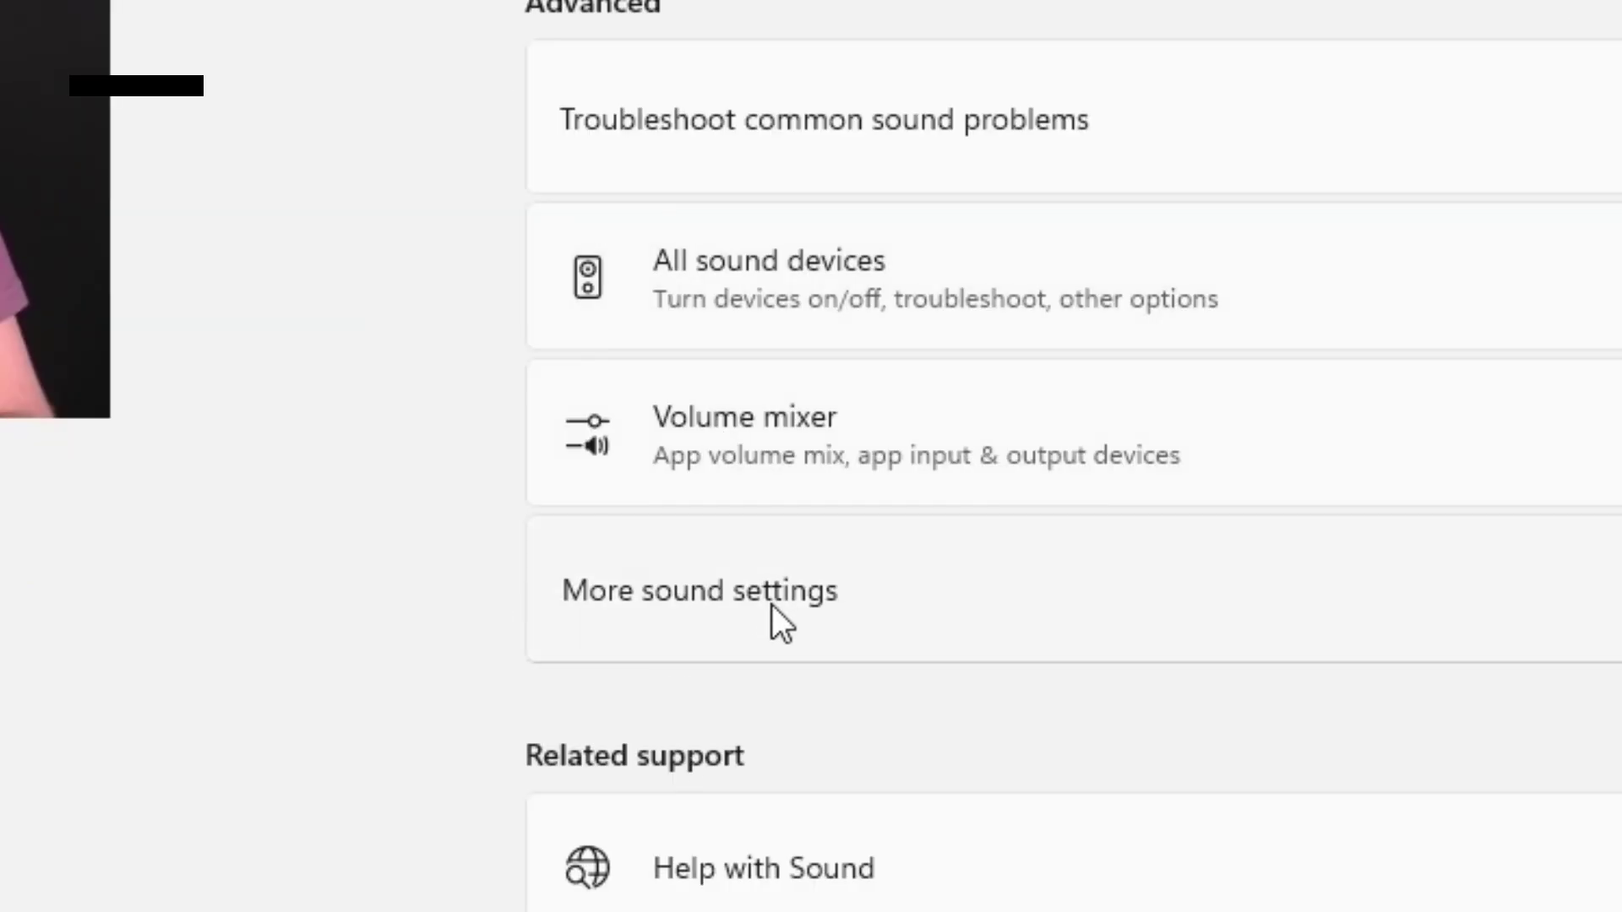
pyautogui.click(772, 603)
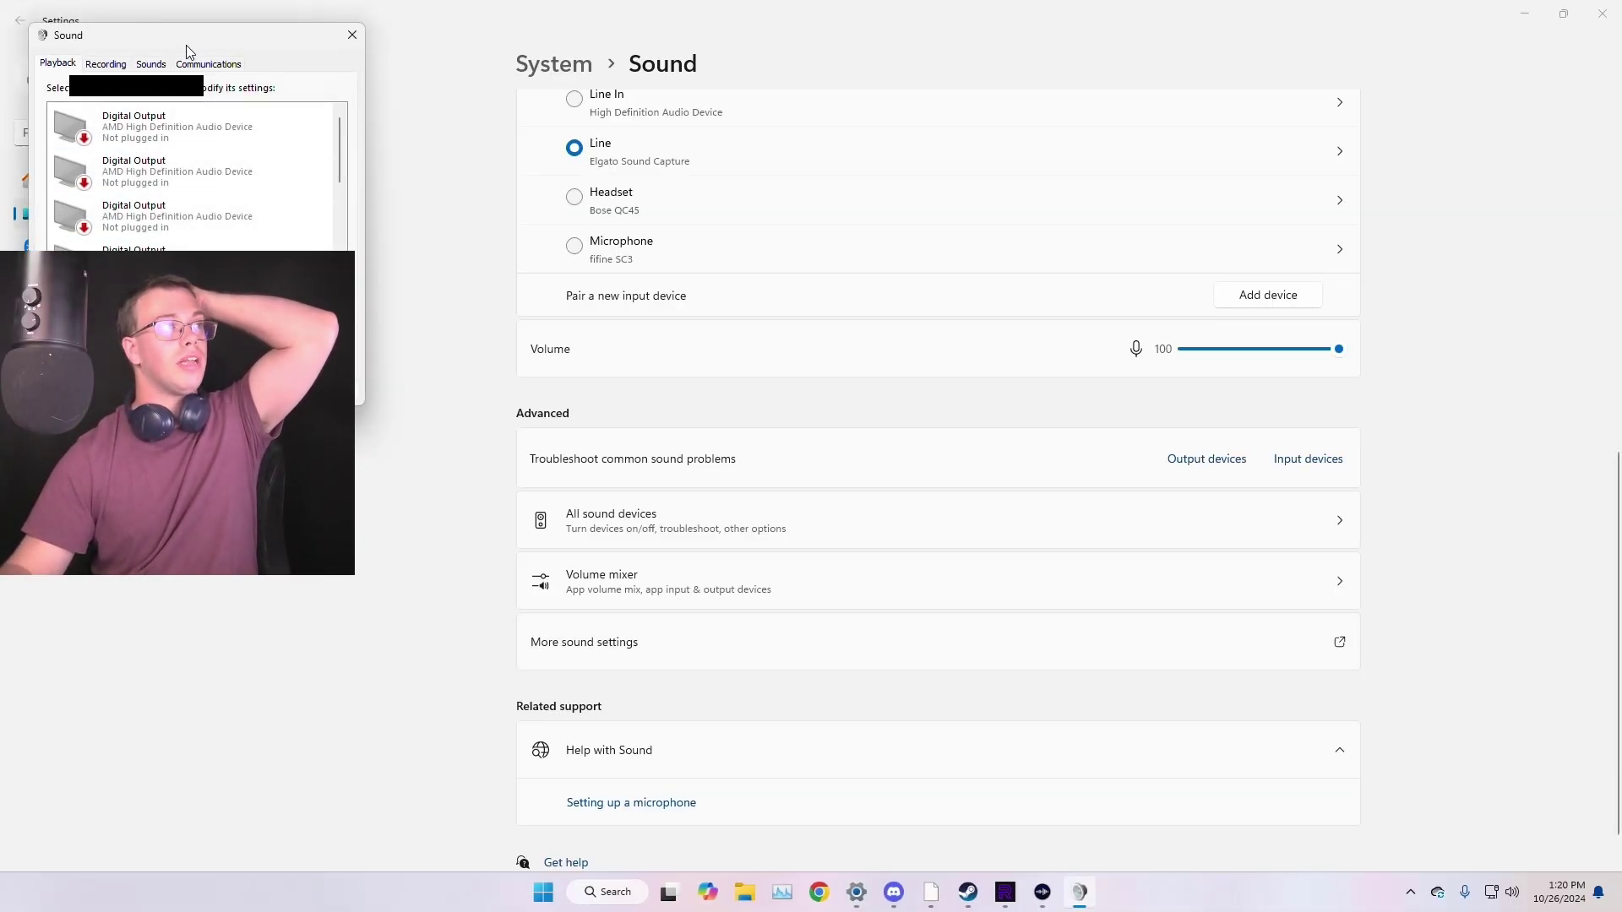
pyautogui.moveTo(186, 44); pyautogui.dragTo(891, 163)
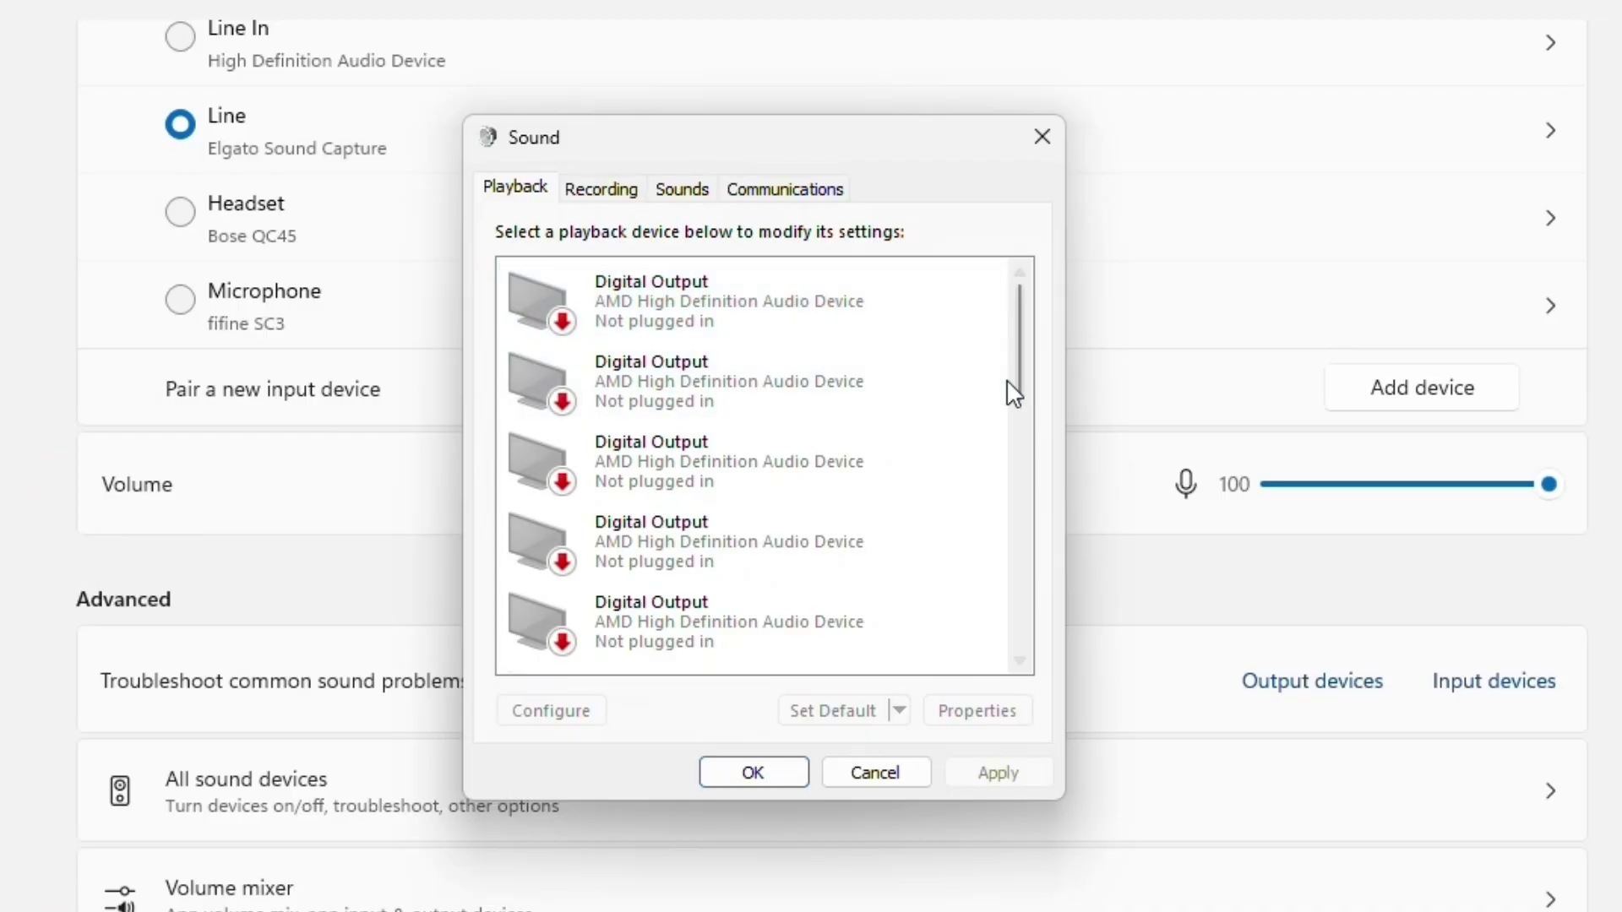
pyautogui.moveTo(1014, 392); pyautogui.dragTo(1045, 510)
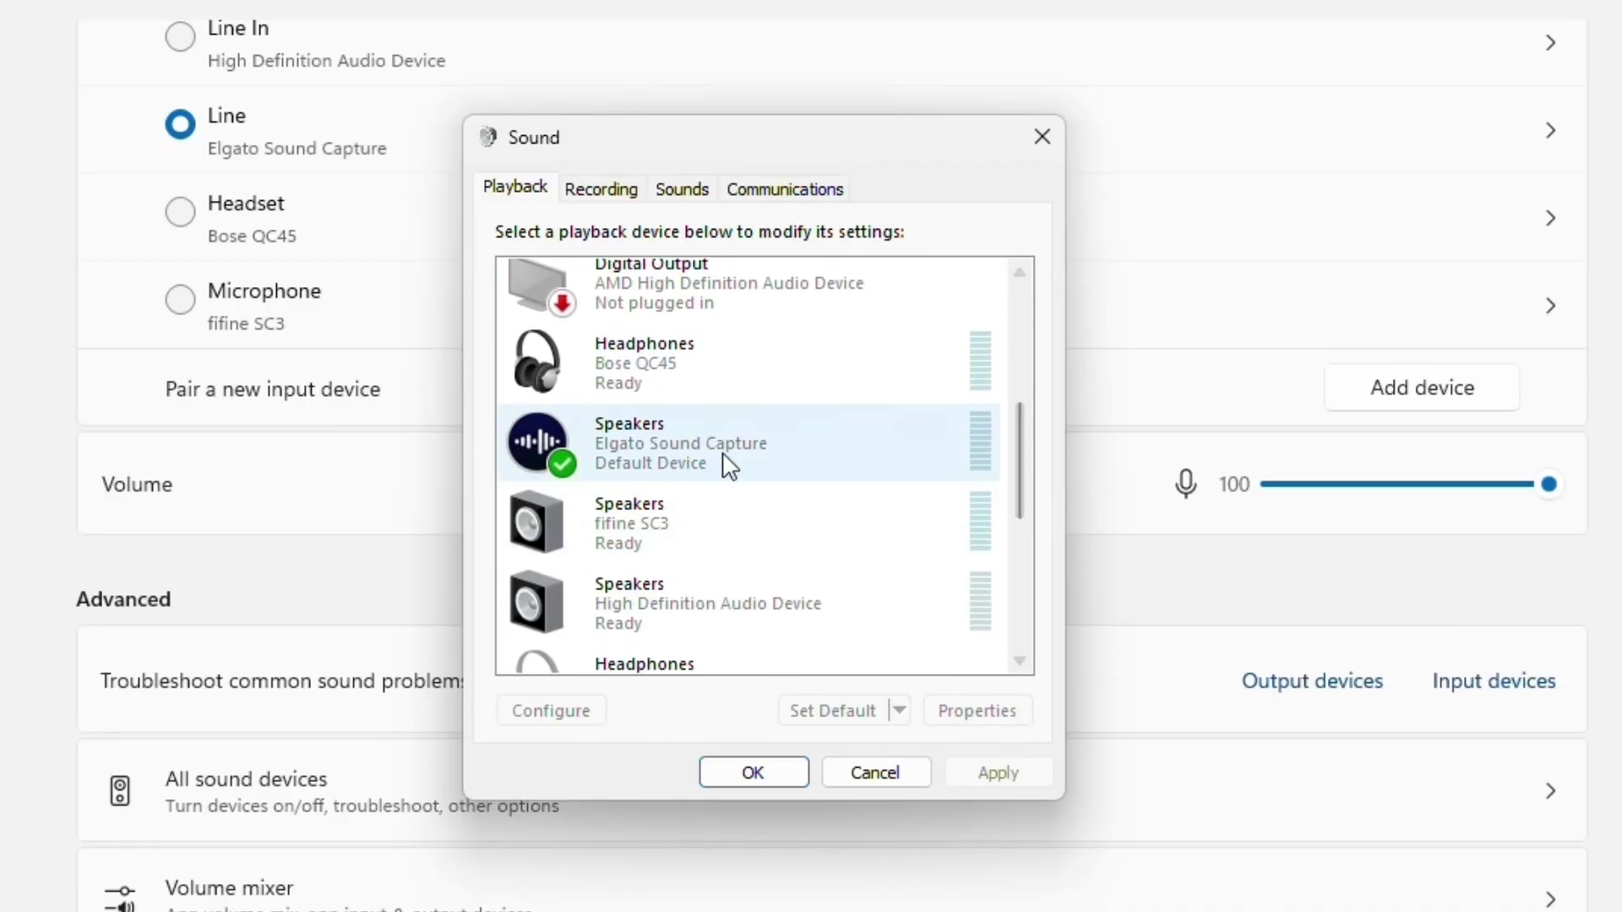
pyautogui.rightClick(670, 449)
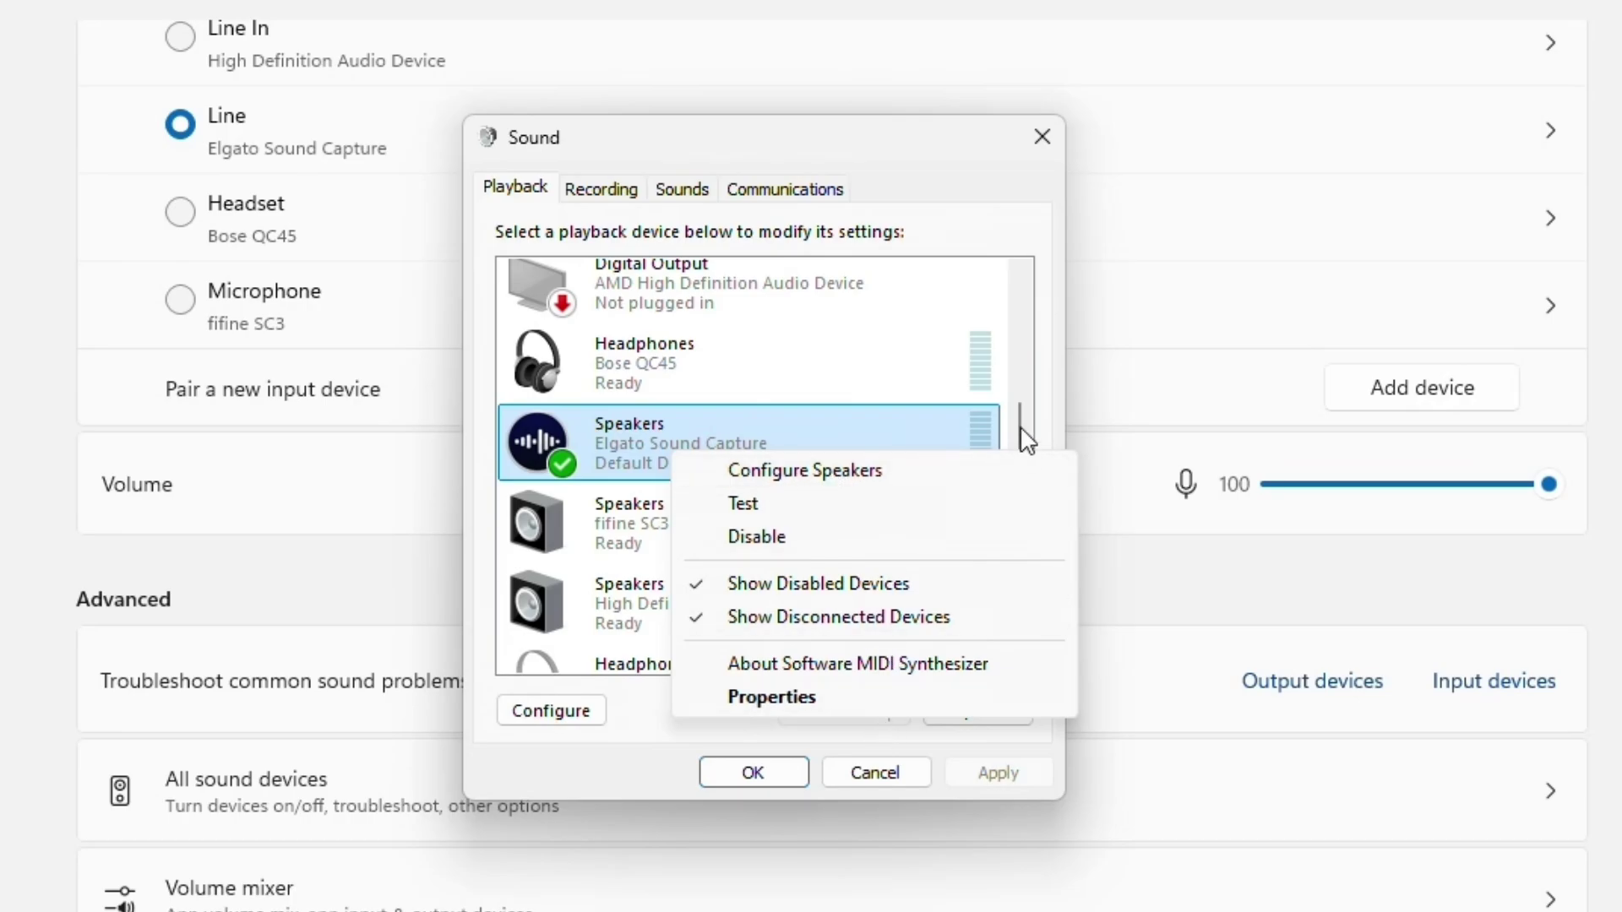
pyautogui.click(1051, 389)
pyautogui.moveTo(1021, 430); pyautogui.dragTo(1065, 283)
pyautogui.click(578, 196)
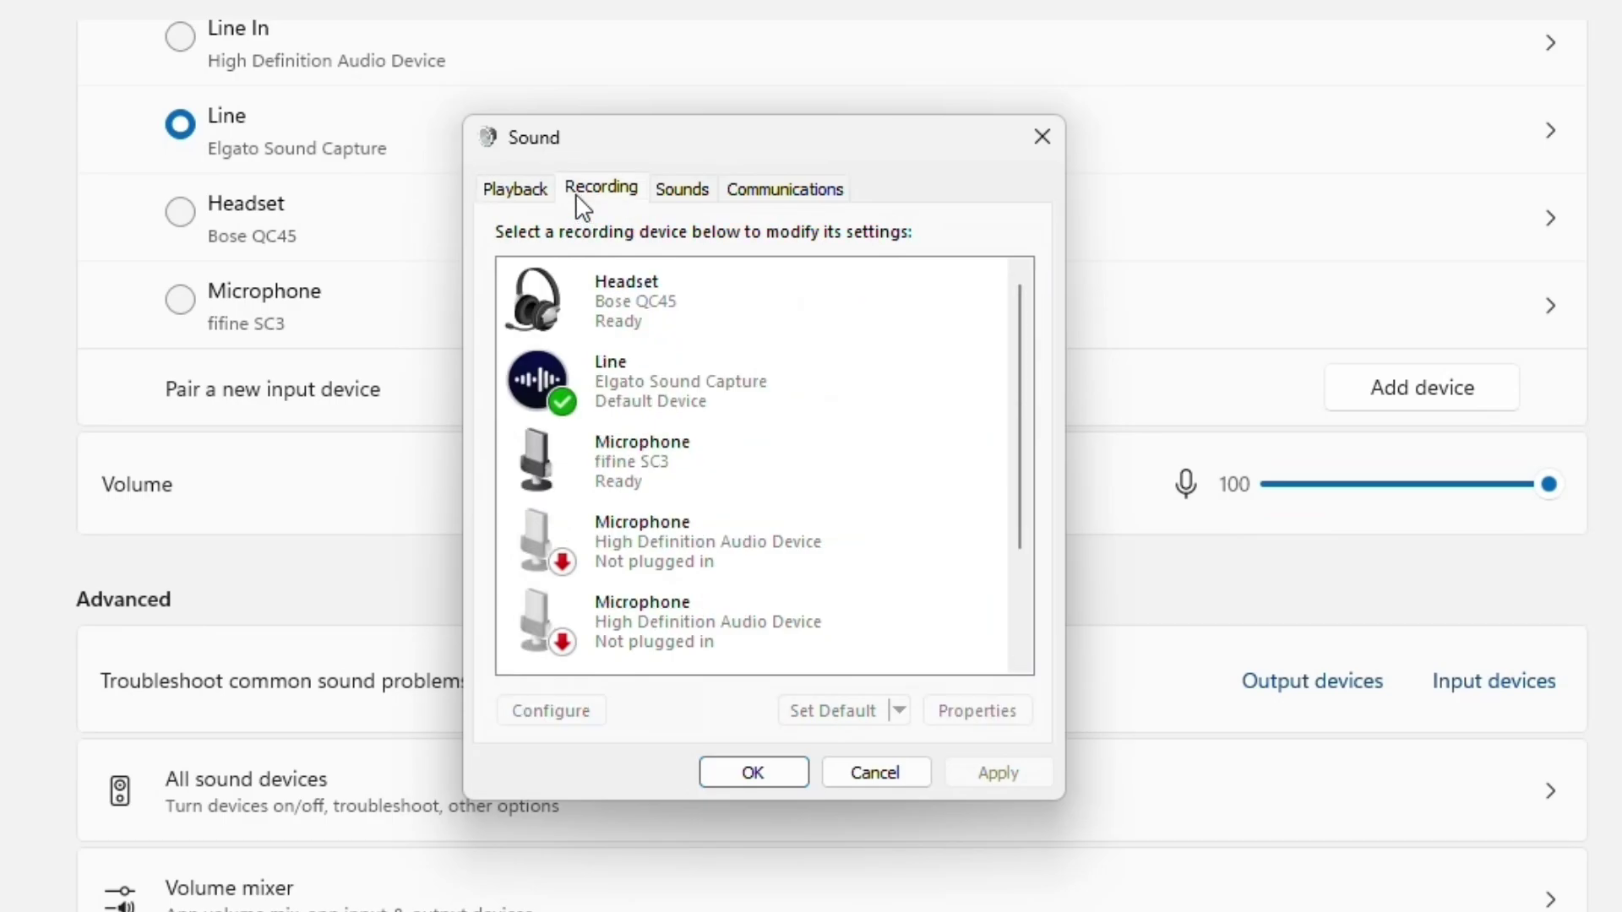
pyautogui.click(665, 368)
pyautogui.rightClick(677, 362)
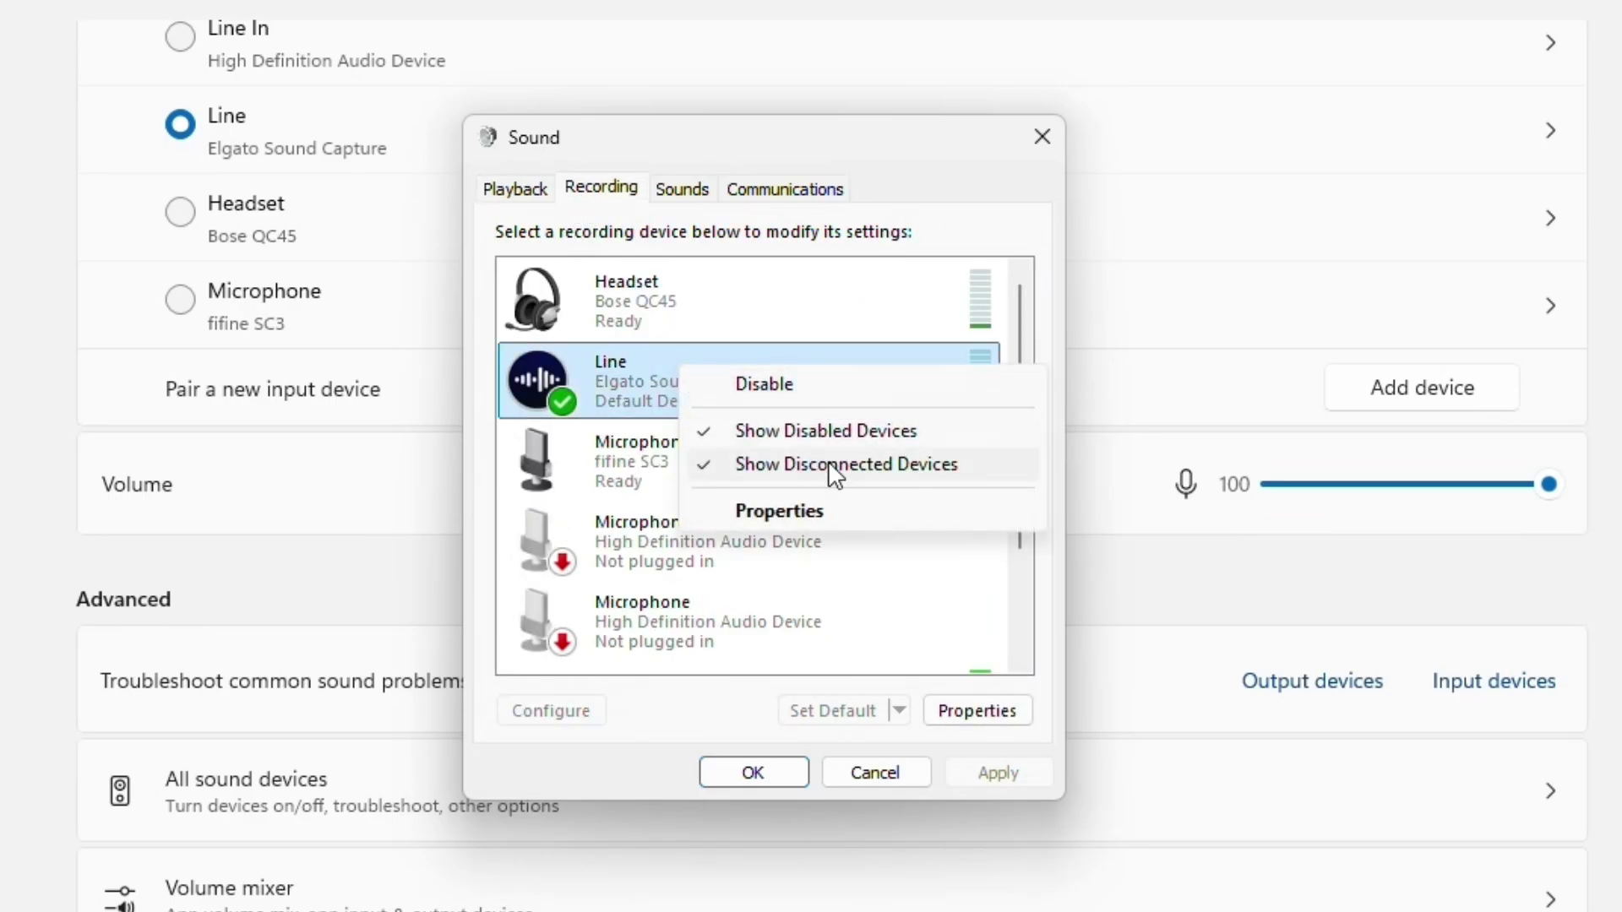
pyautogui.click(1032, 359)
pyautogui.moveTo(1017, 328); pyautogui.dragTo(1050, 296)
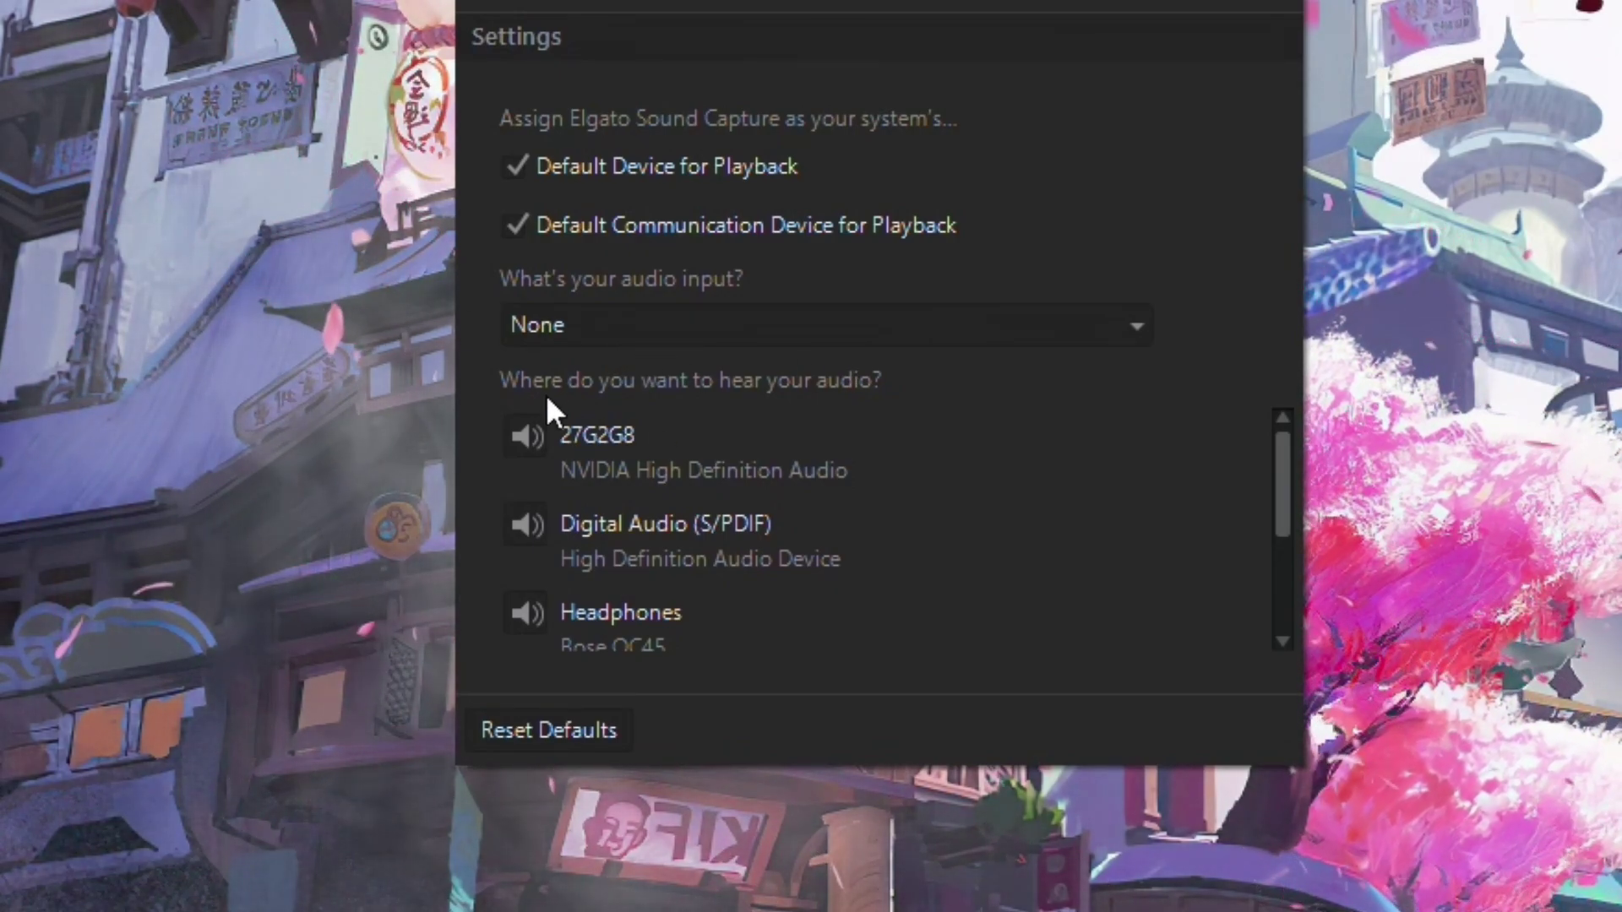
pyautogui.moveTo(1272, 478); pyautogui.dragTo(1296, 601)
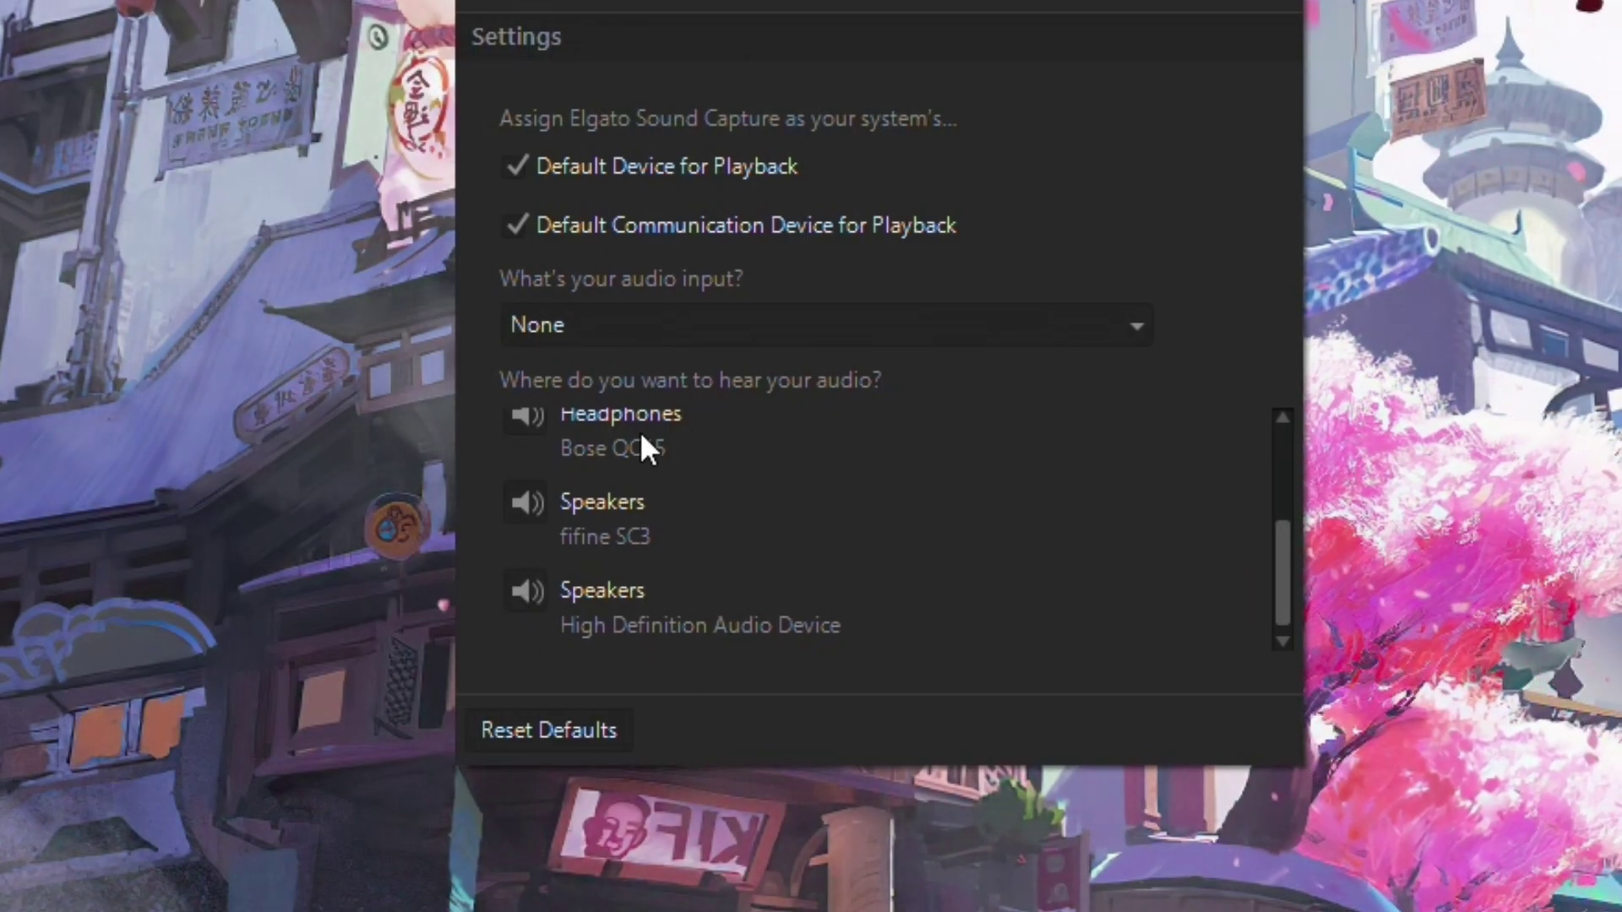
pyautogui.scroll(1, 597, 525)
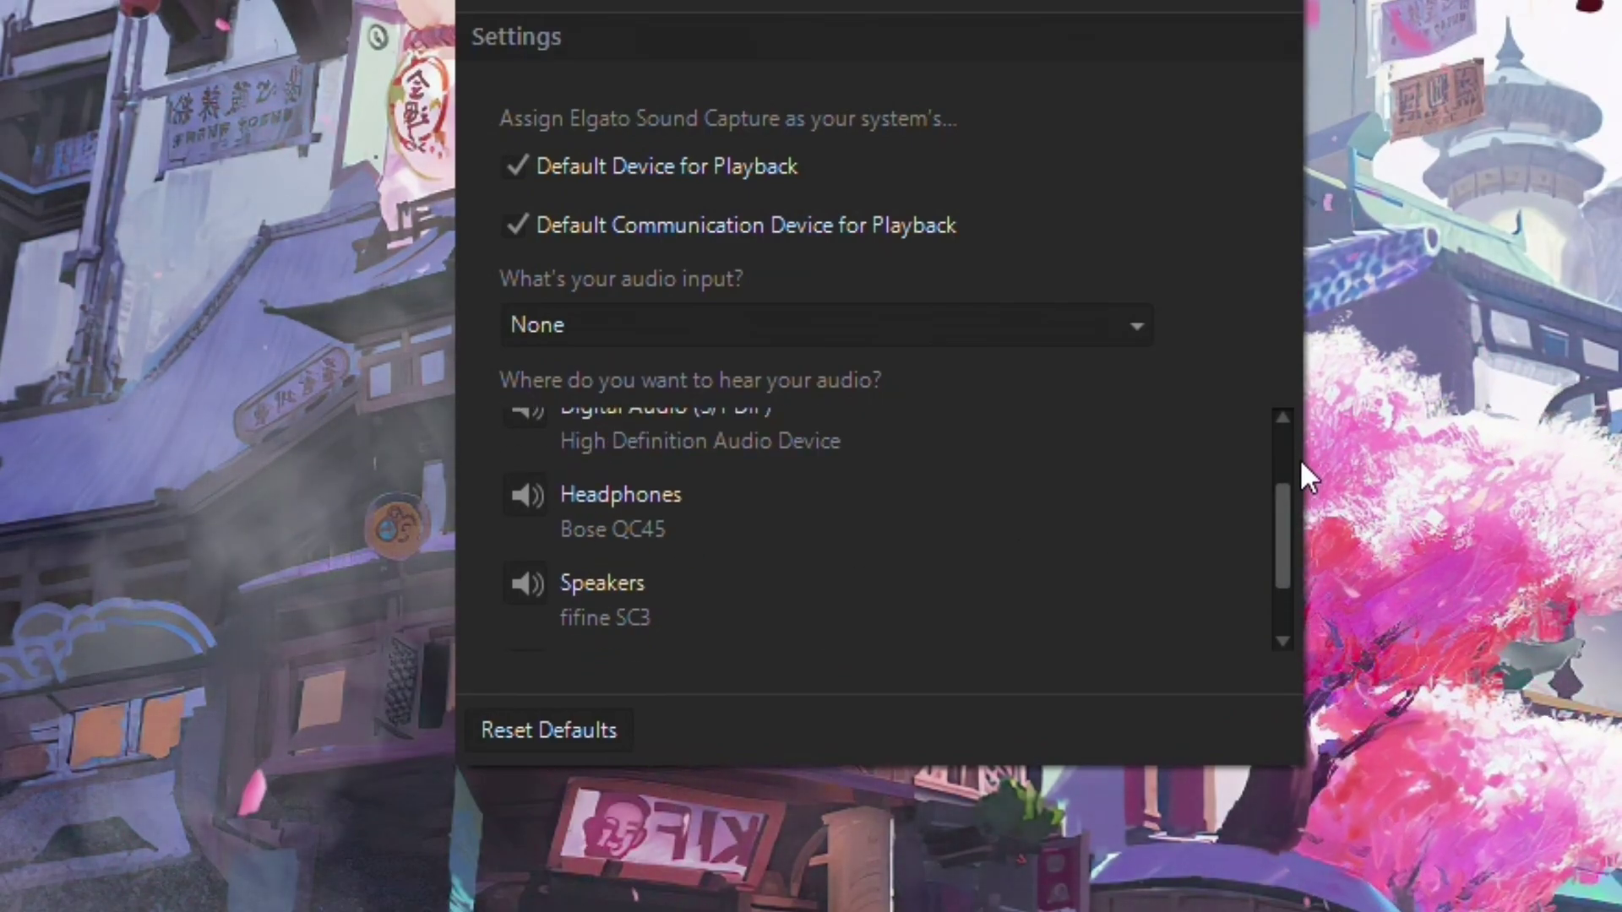
pyautogui.scroll(1, 1280, 461)
pyautogui.moveTo(1278, 475); pyautogui.dragTo(1282, 549)
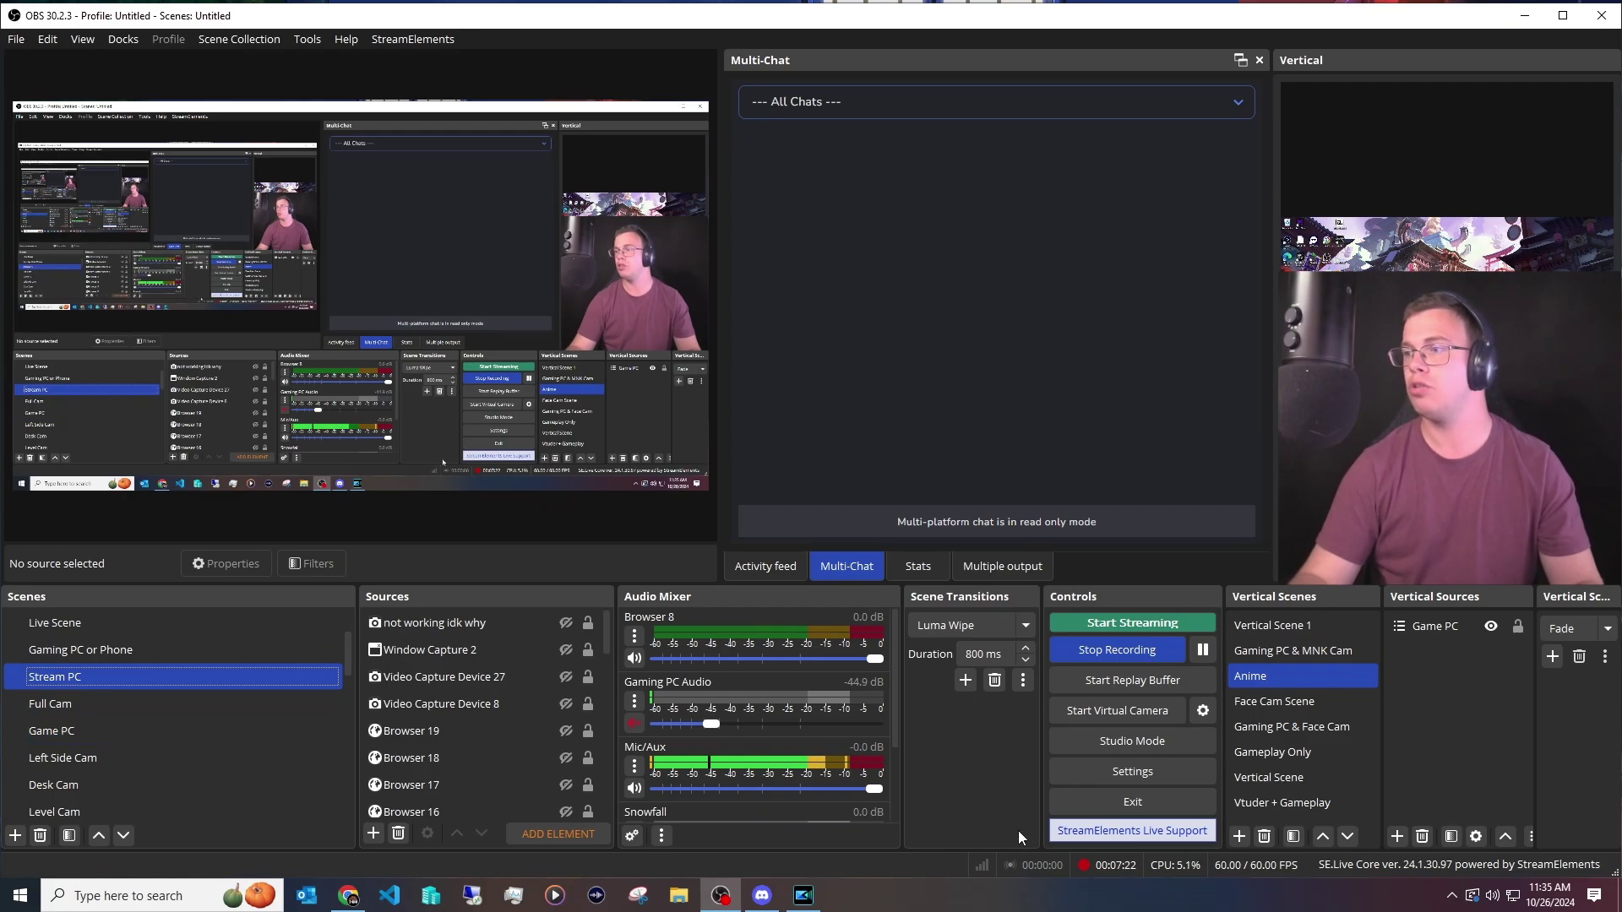
pyautogui.click(1069, 776)
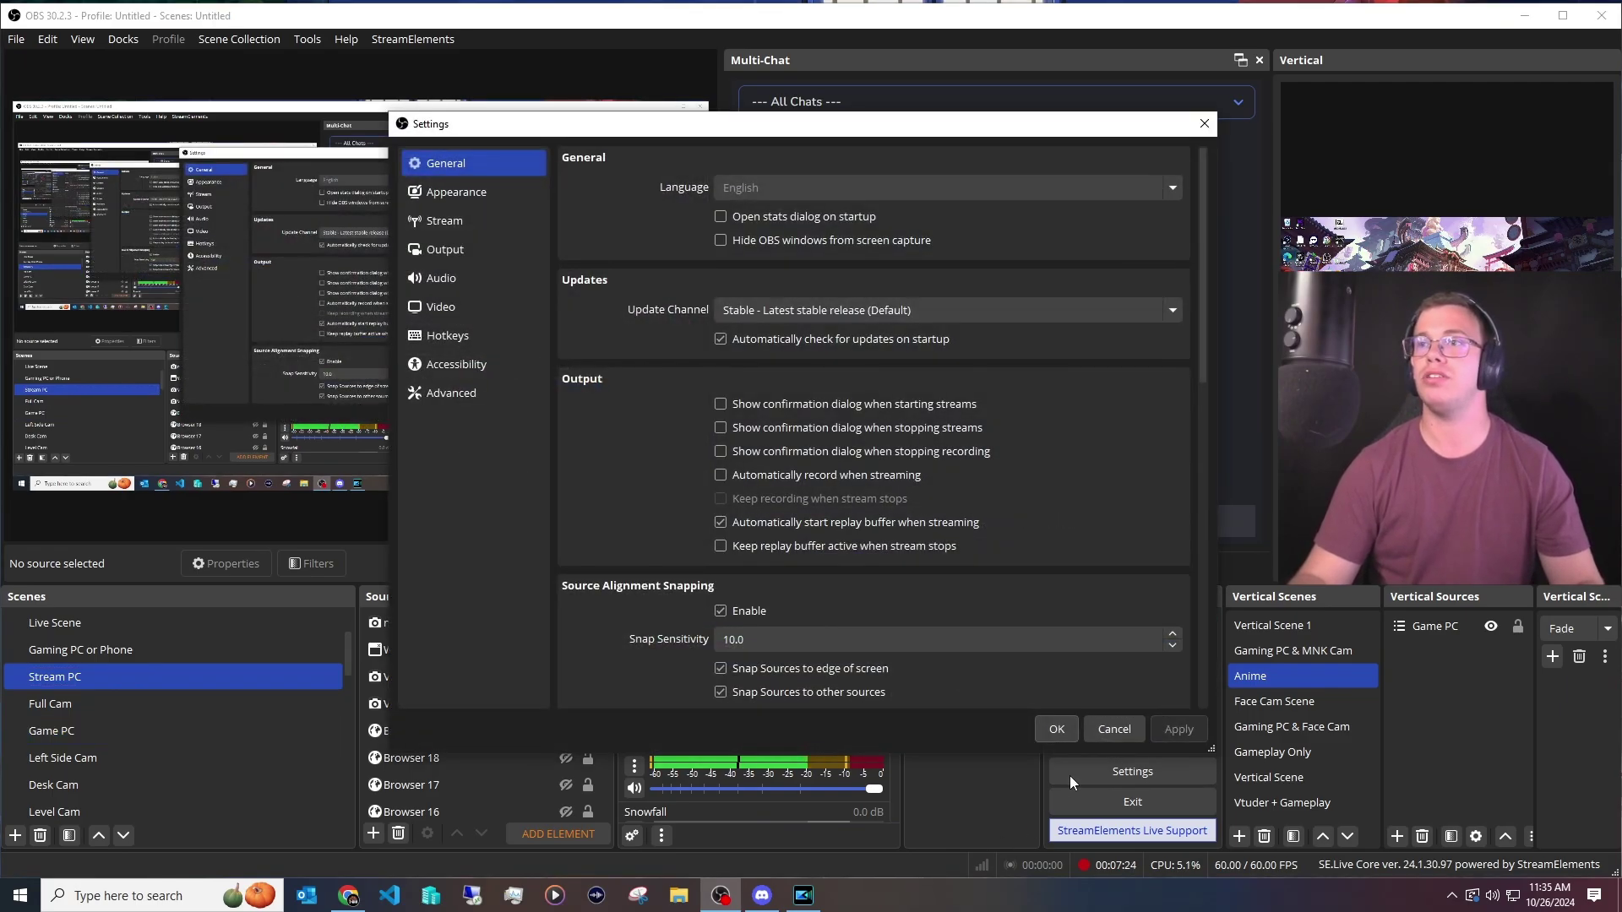
pyautogui.click(467, 283)
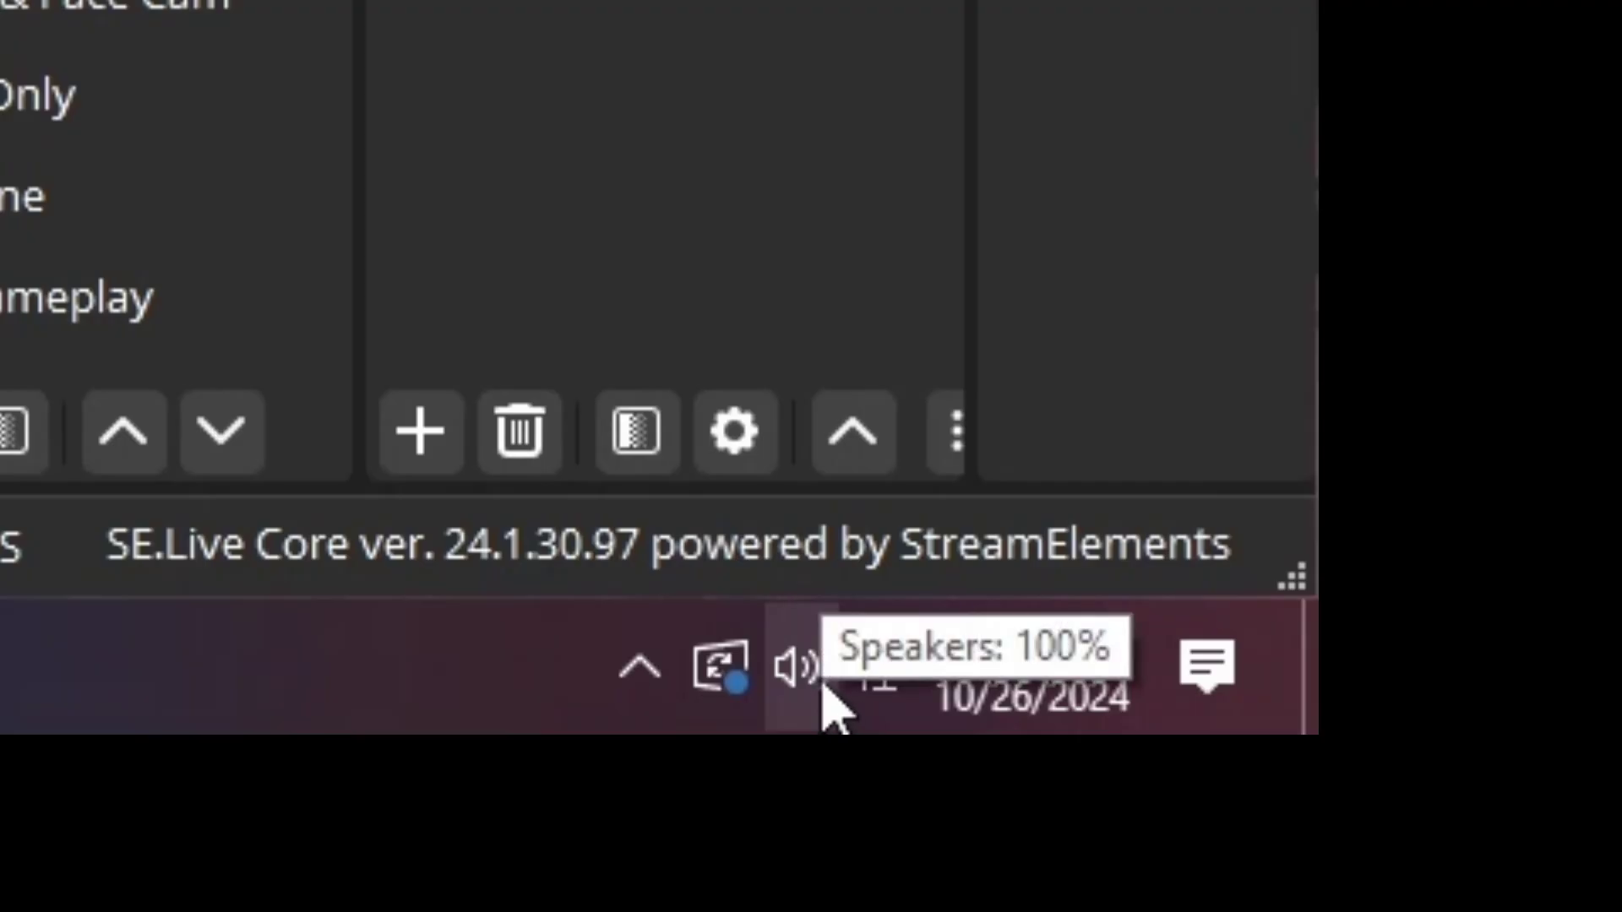
# Step: Open the classic Sound Control Panel's Recording tab and select the Yeti Stereo Microphone
pyautogui.rightClick(1498, 902)
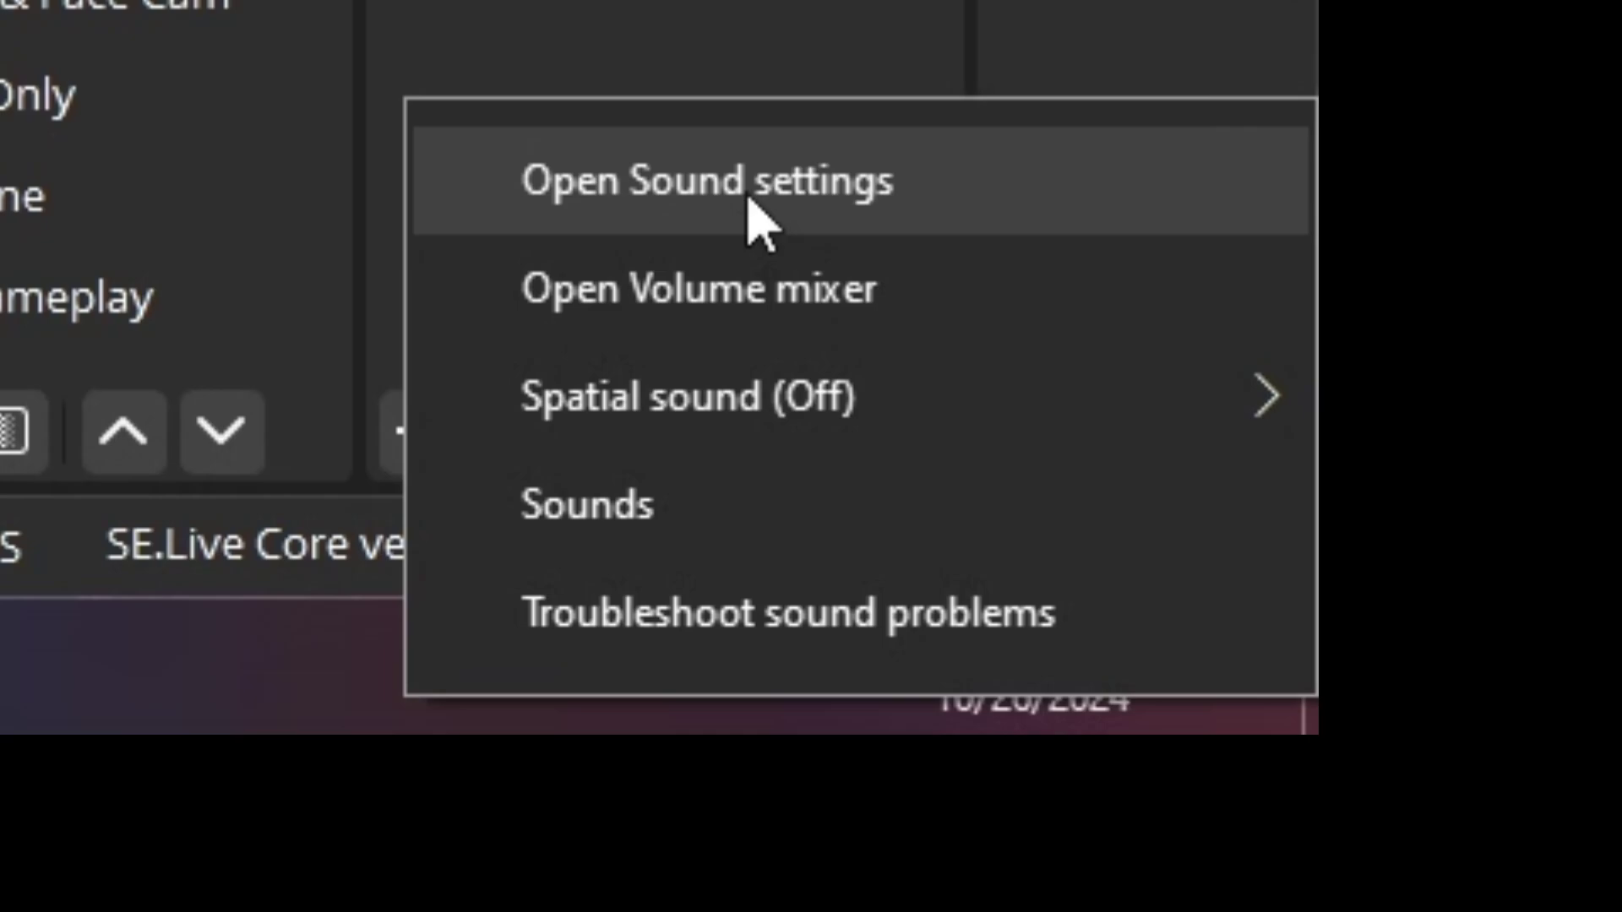
pyautogui.click(748, 203)
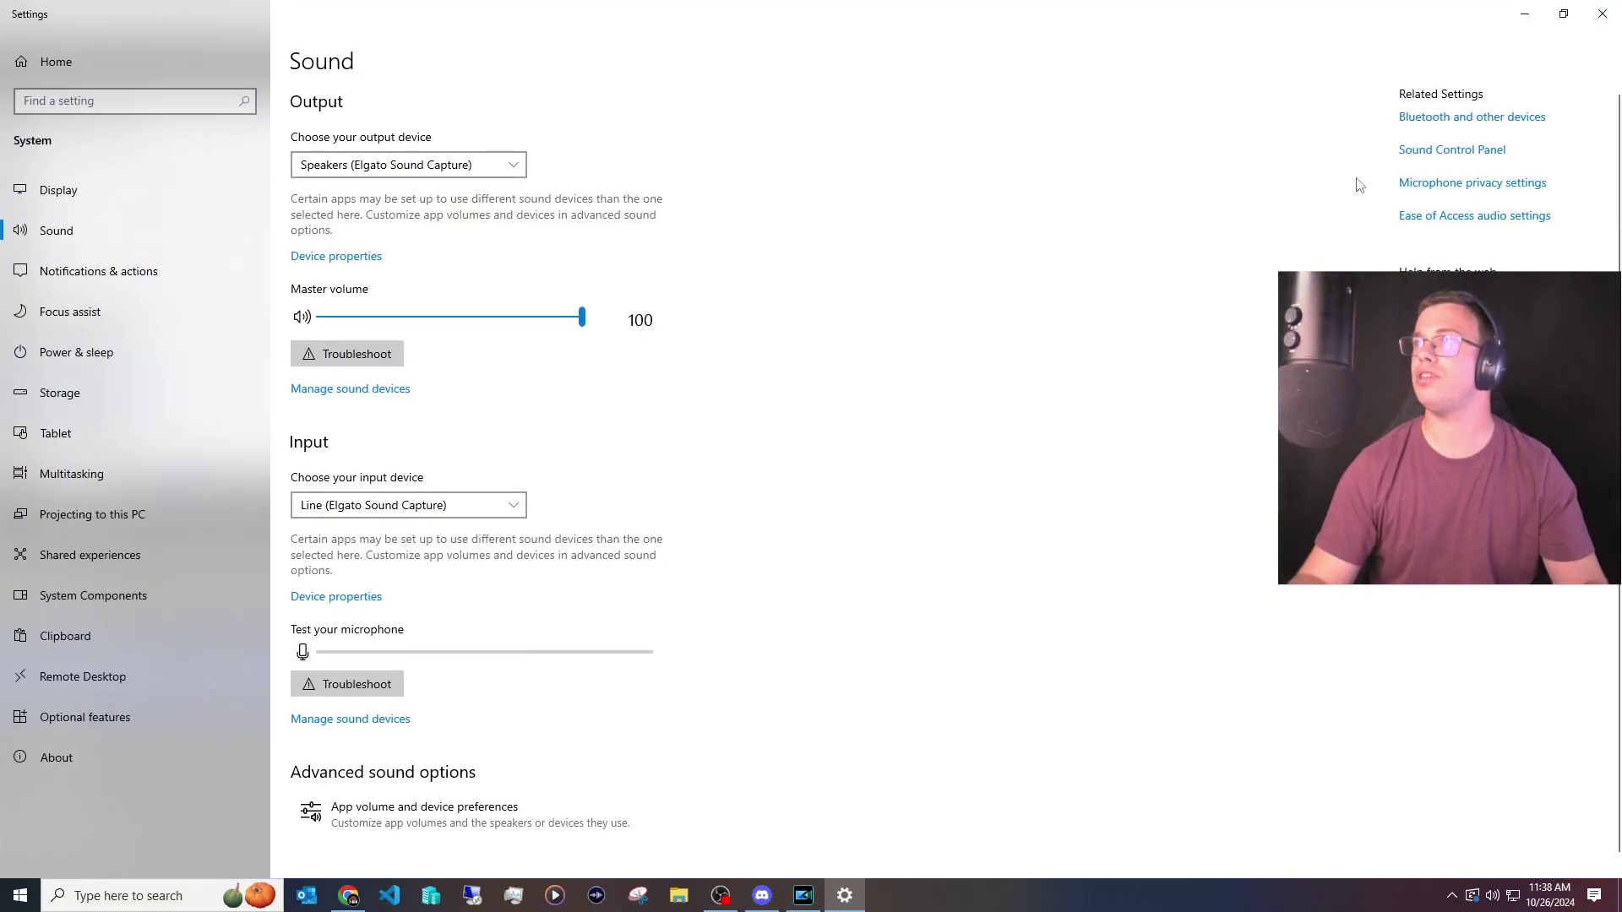
pyautogui.click(1426, 156)
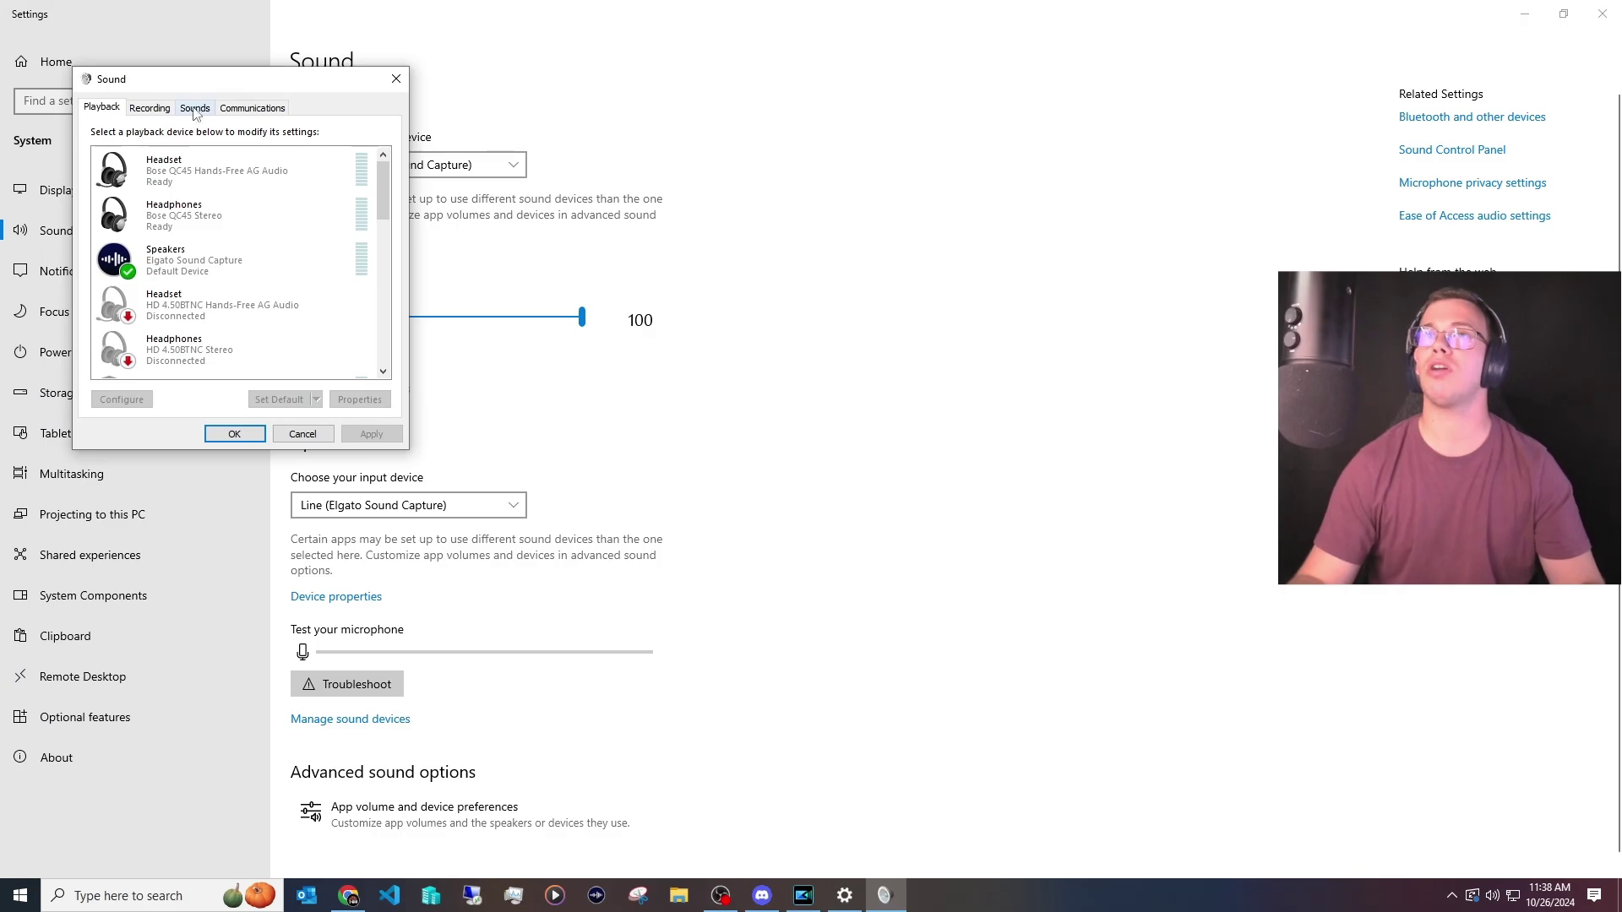
pyautogui.moveTo(239, 82); pyautogui.dragTo(867, 207)
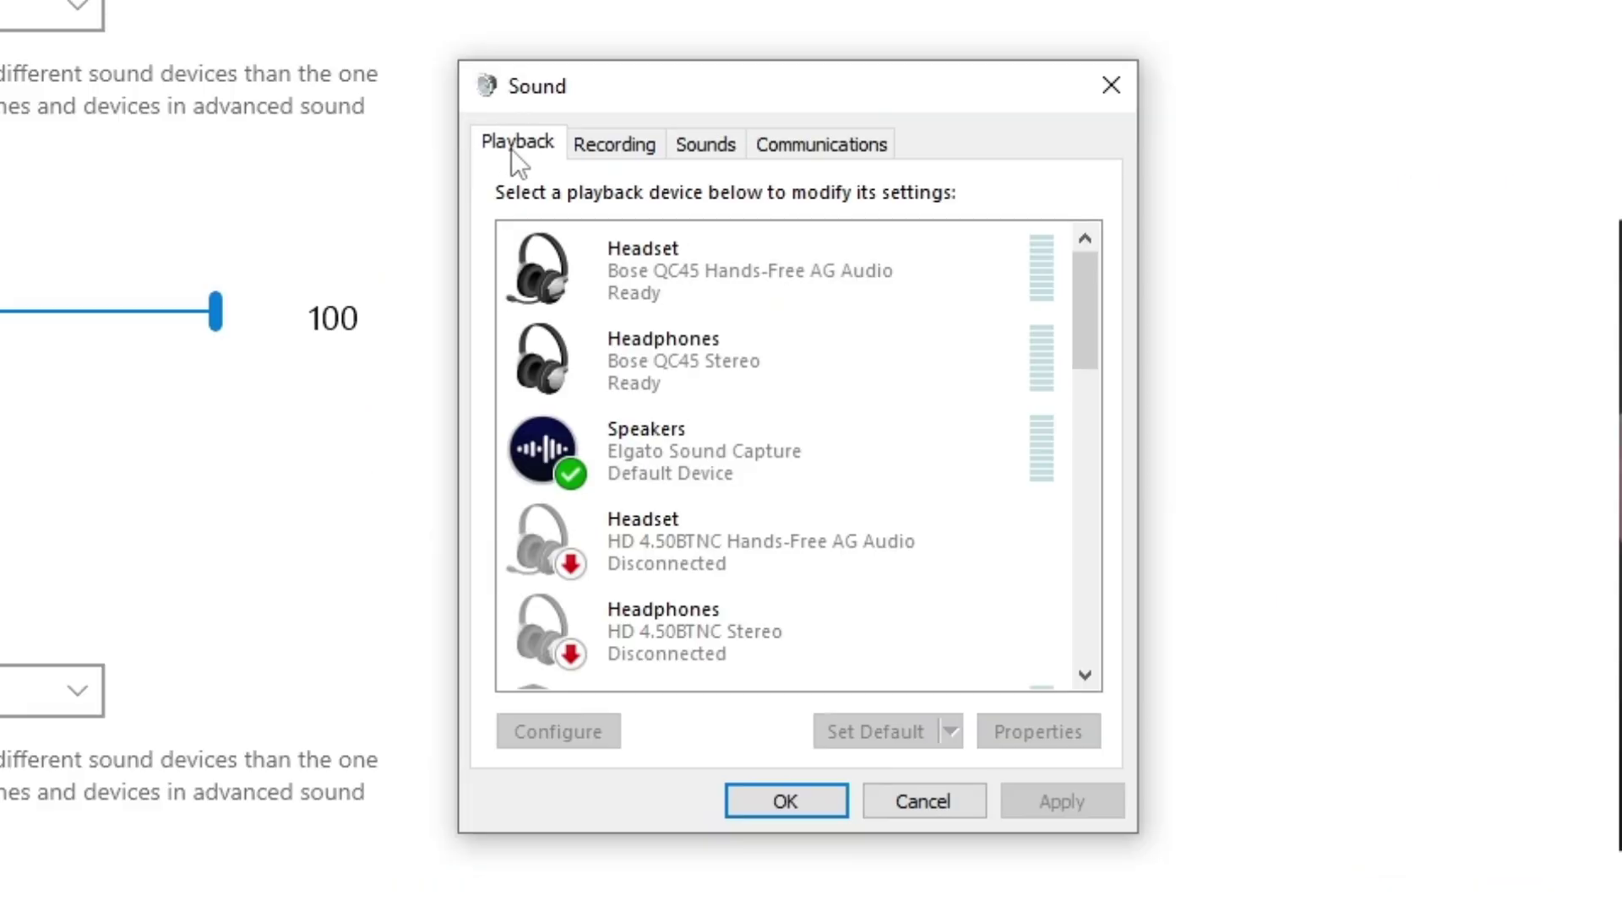
pyautogui.click(623, 148)
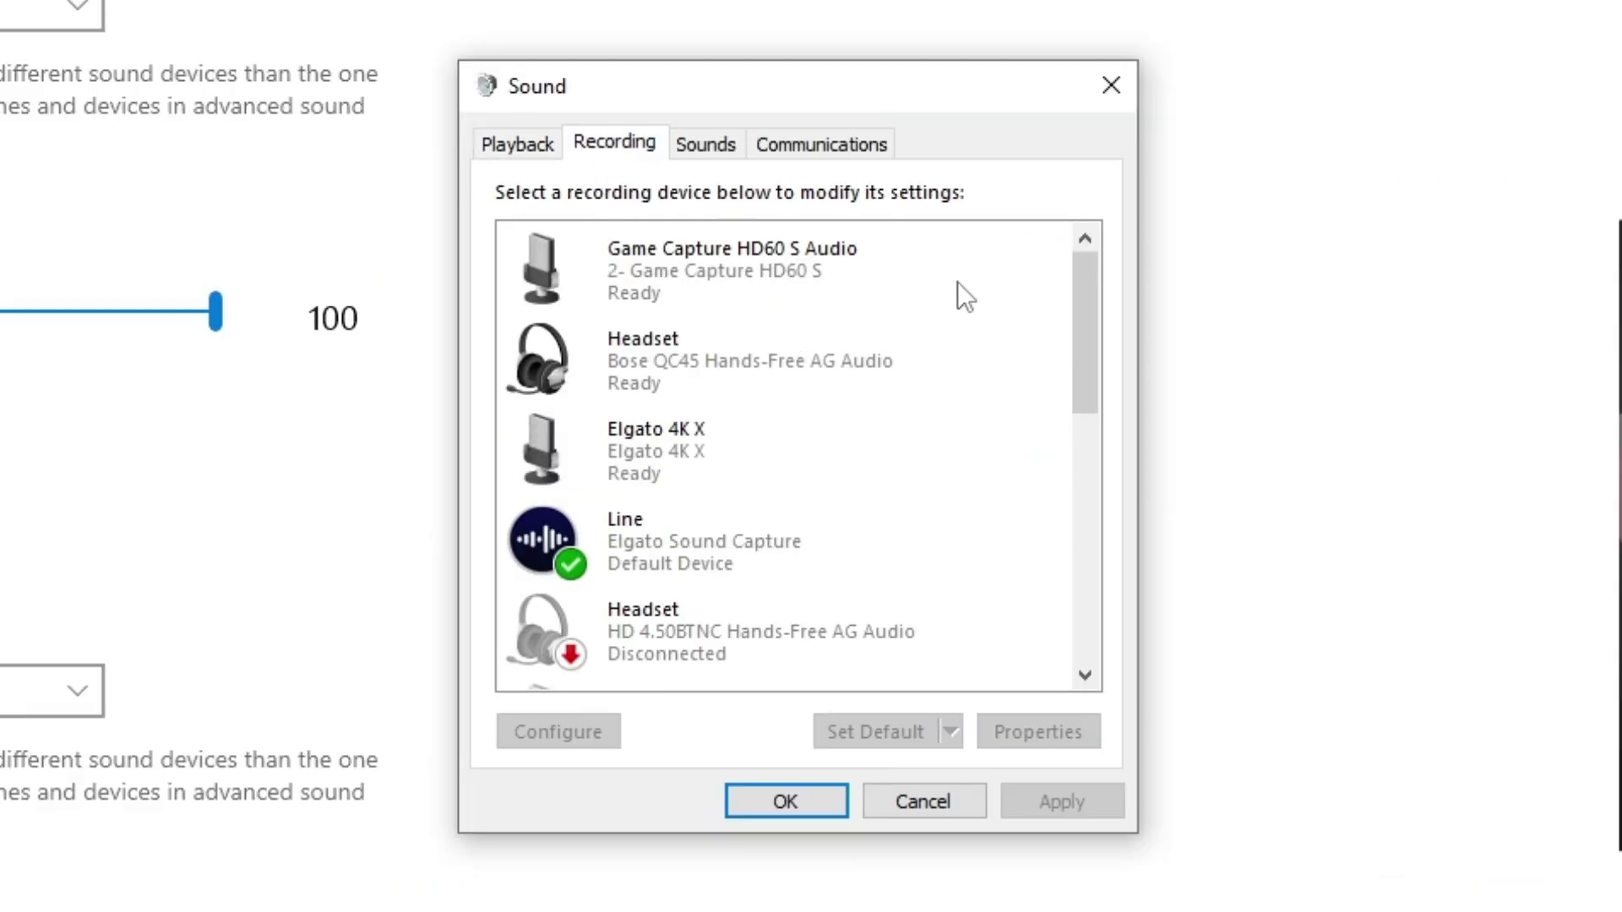
pyautogui.scroll(-2, 1087, 336)
pyautogui.moveTo(1086, 336); pyautogui.dragTo(1100, 588)
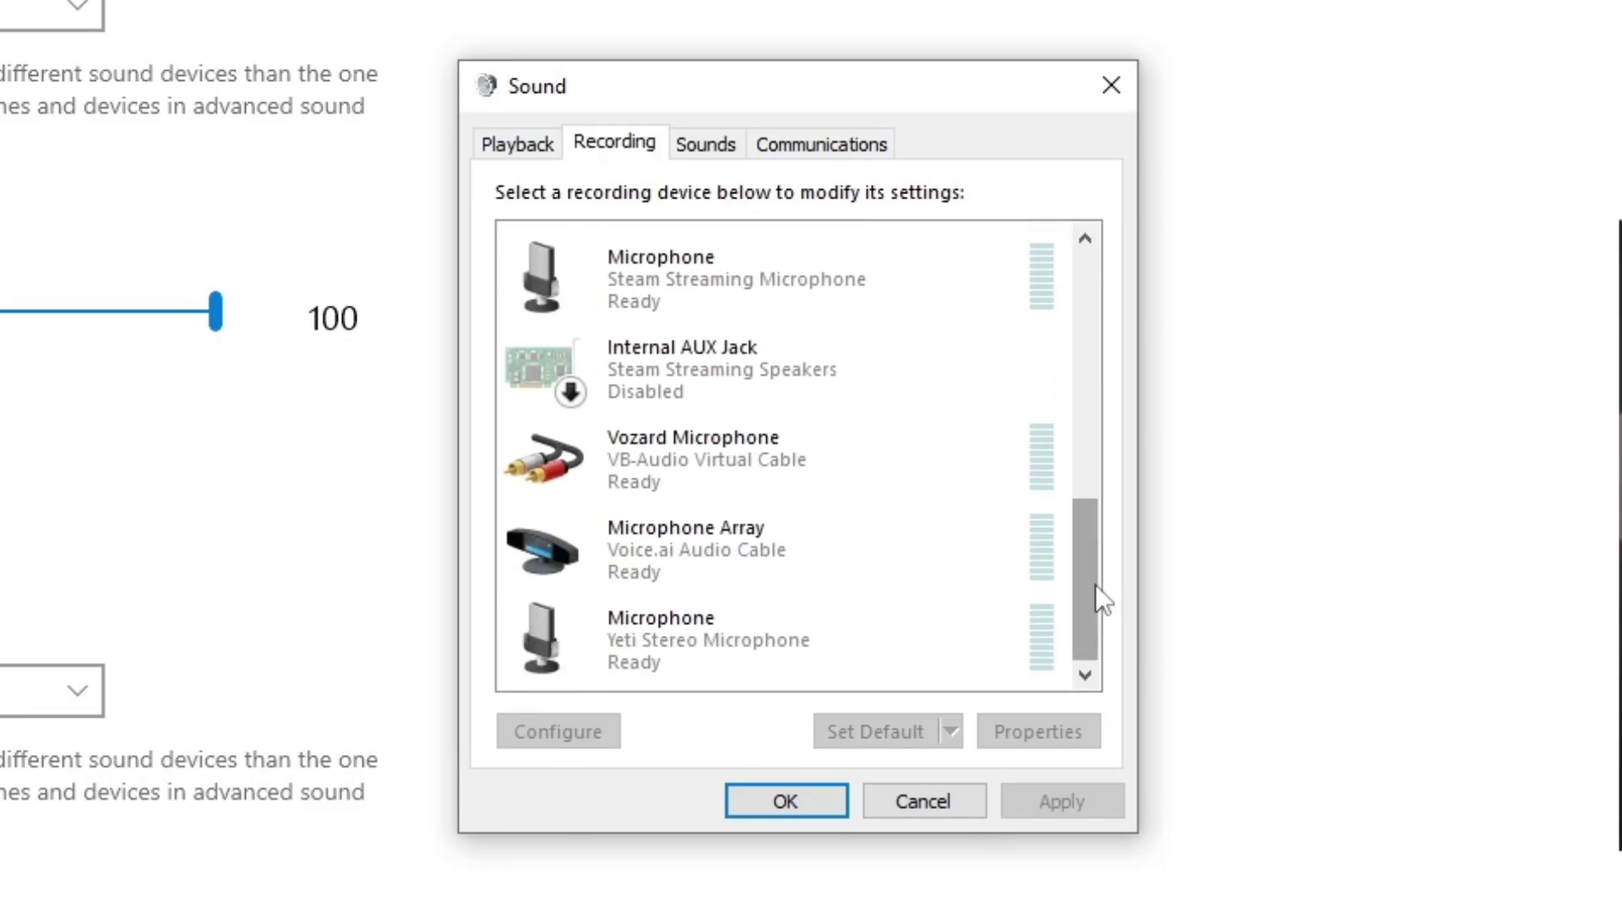
pyautogui.click(782, 647)
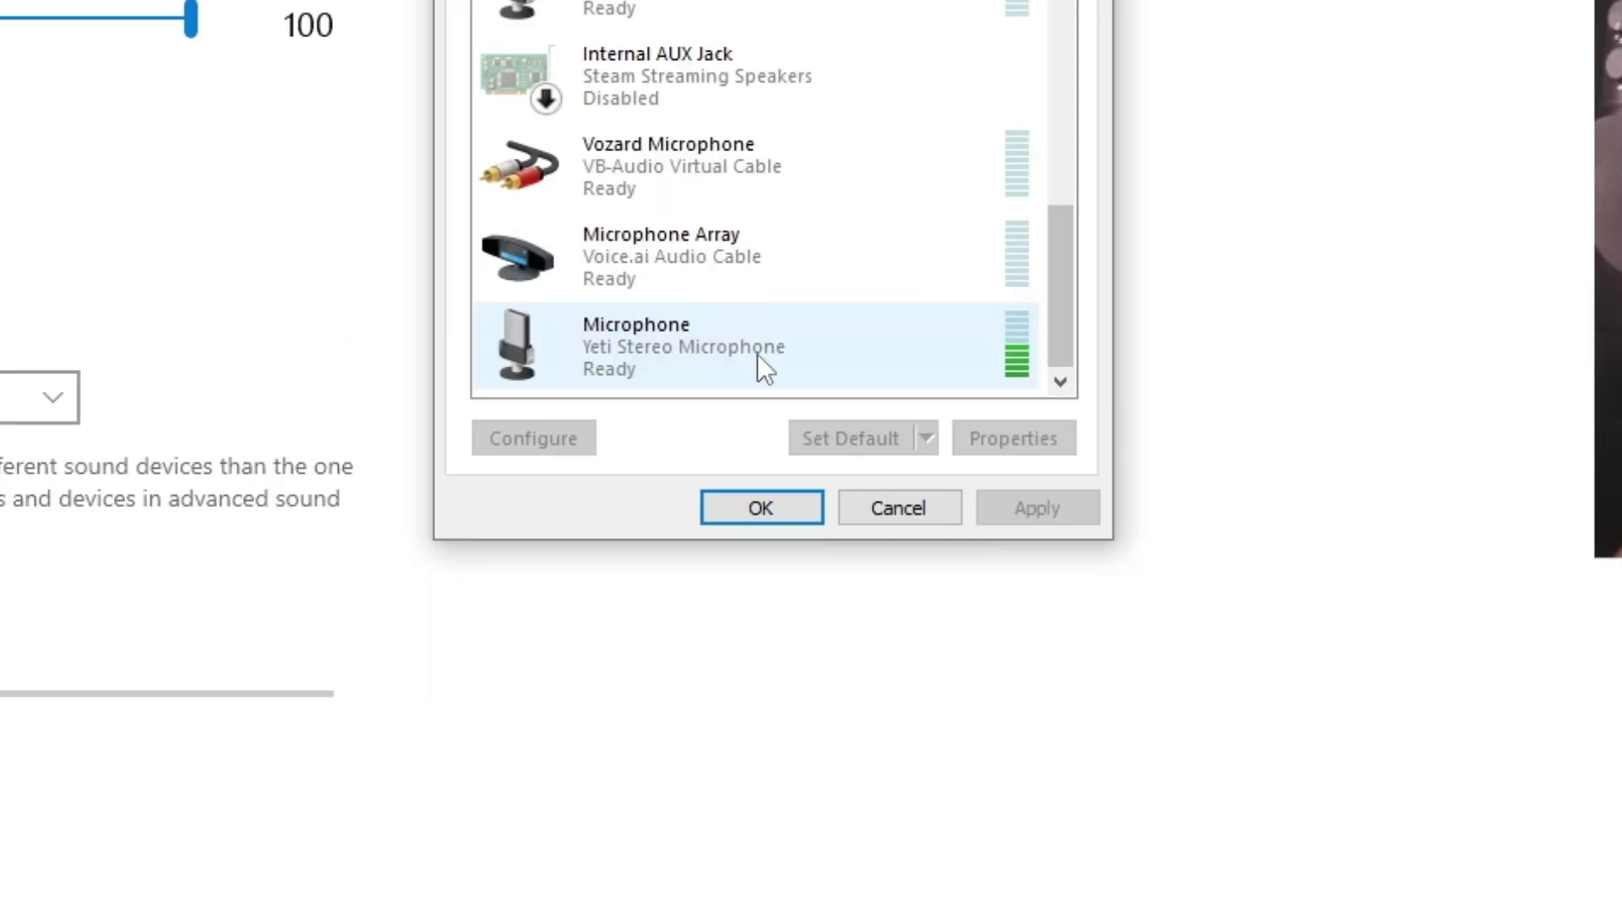
# Step: Enable 'Listen to this device' on the Yeti microphone through Speakers (High Definition Audio Device)
pyautogui.rightClick(746, 348)
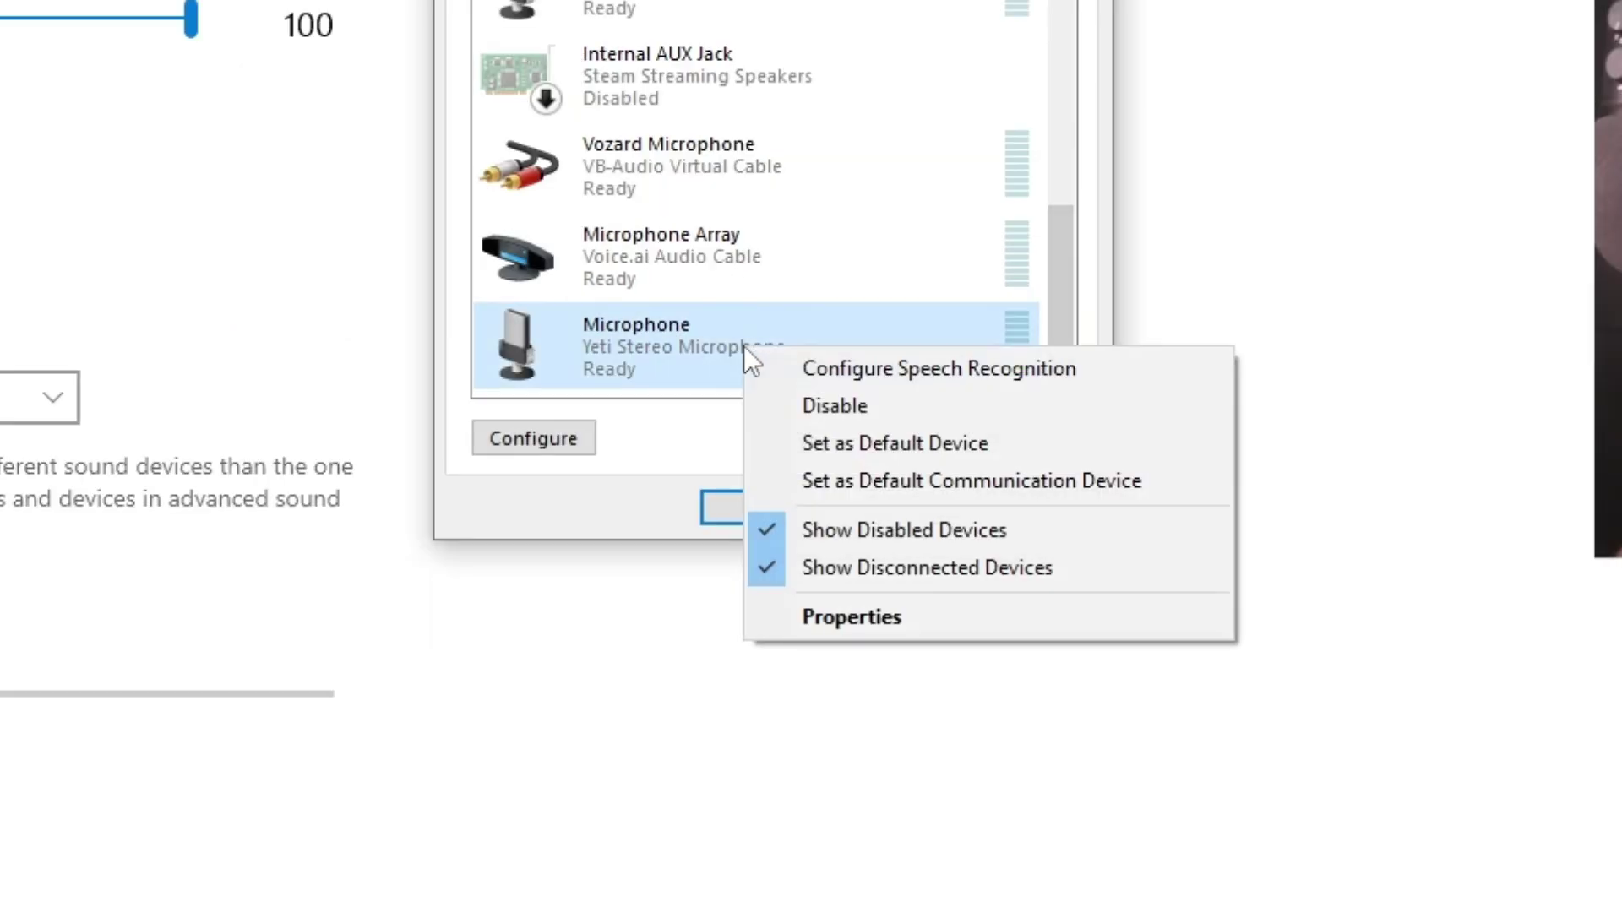
pyautogui.click(841, 608)
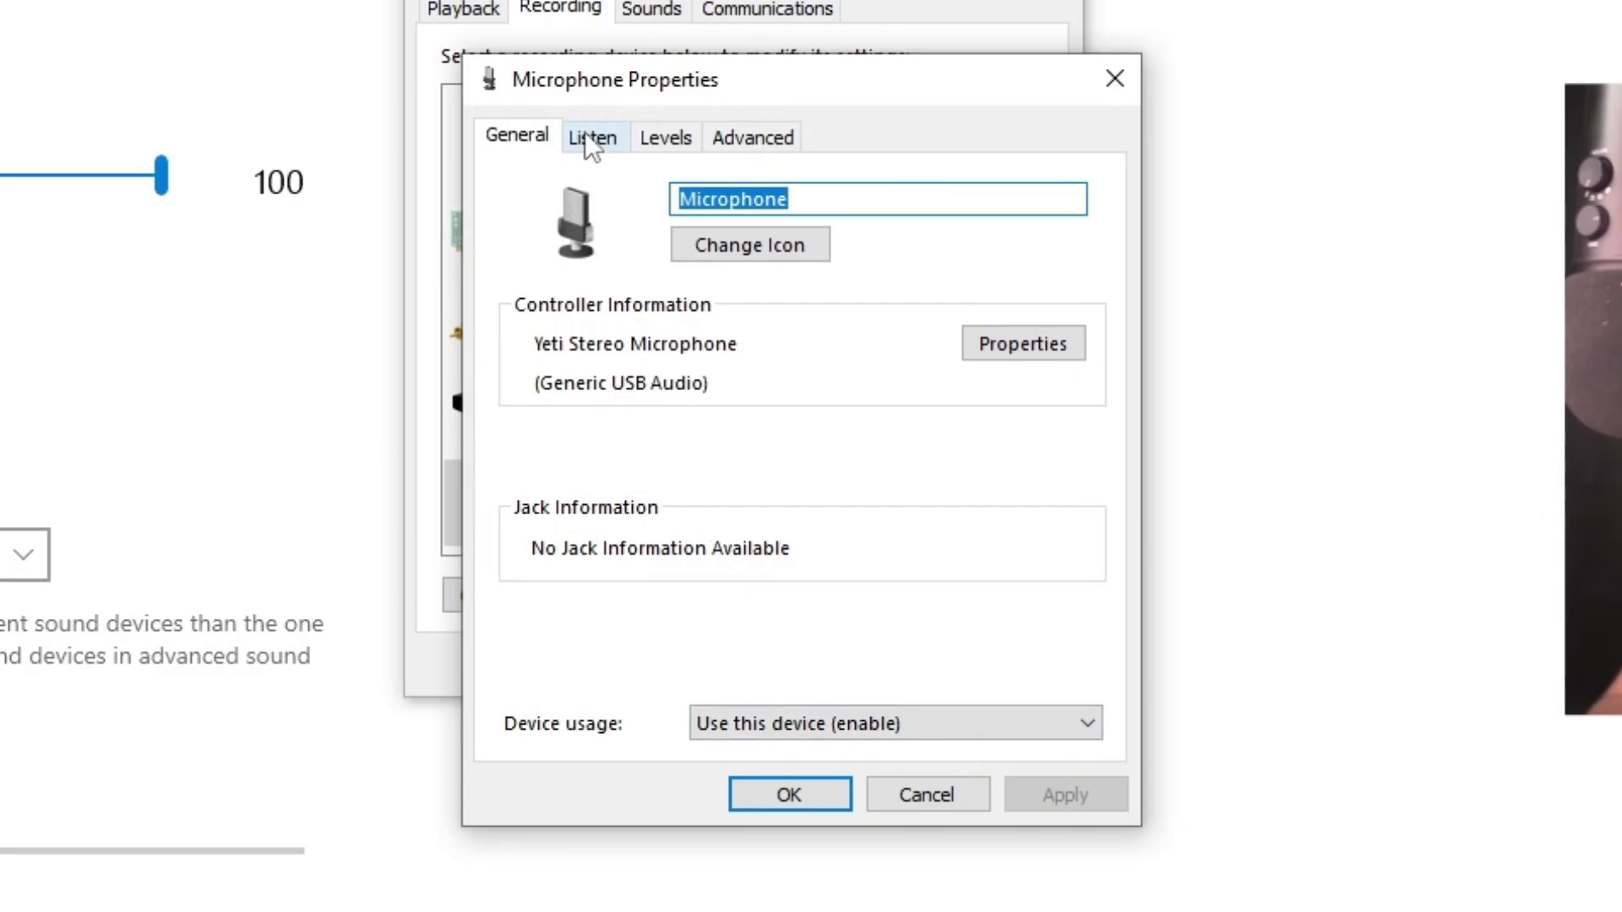
pyautogui.click(589, 142)
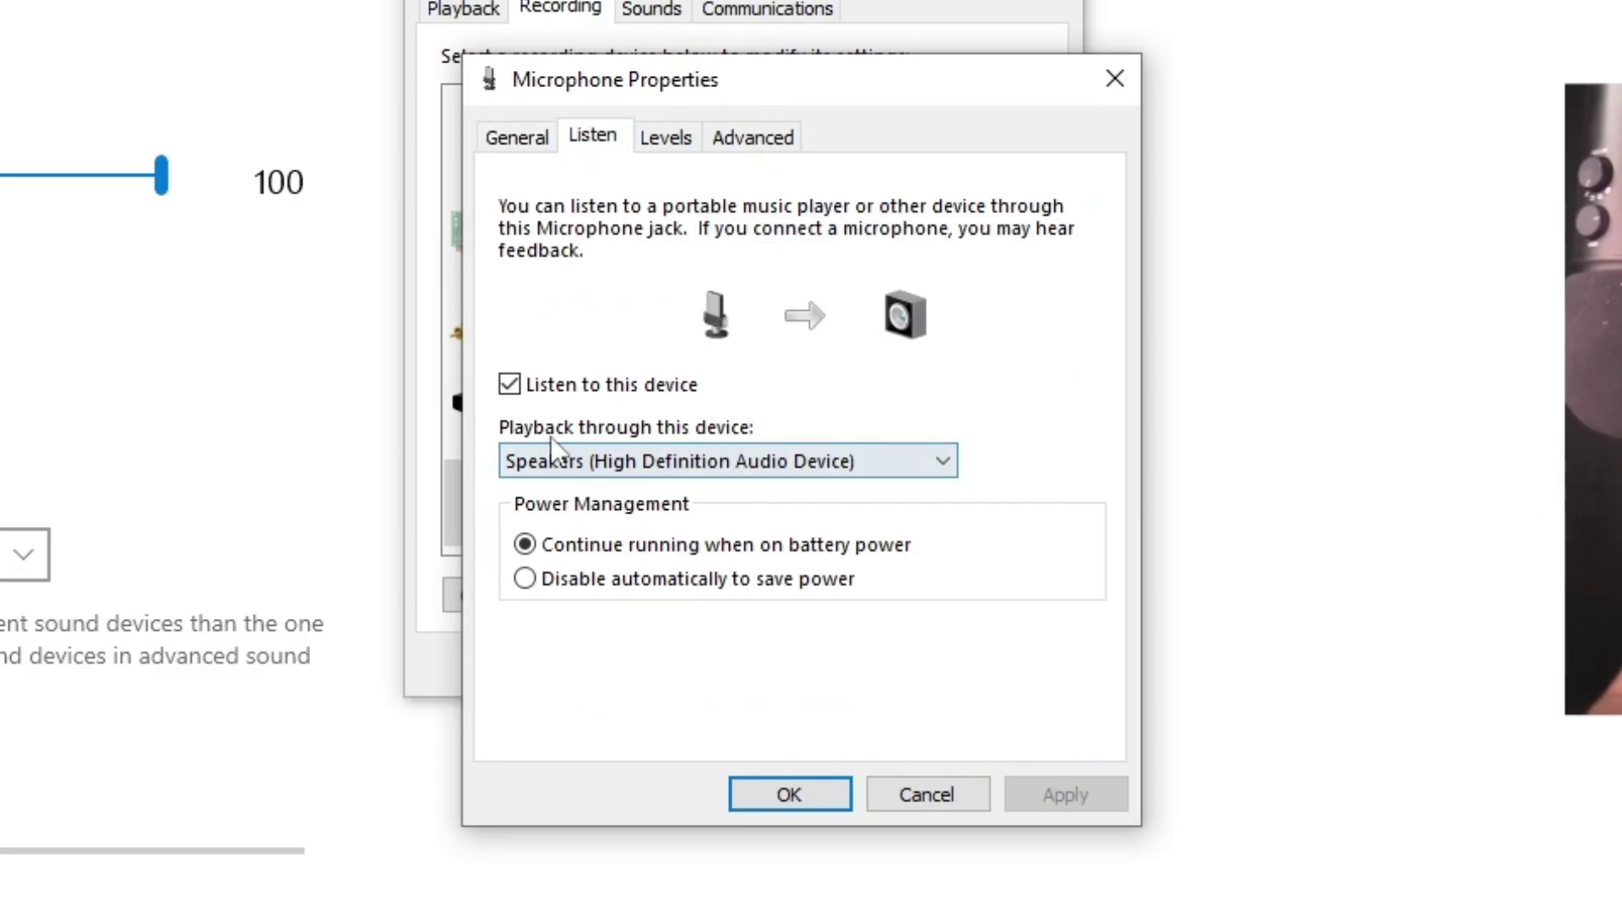
pyautogui.click(718, 461)
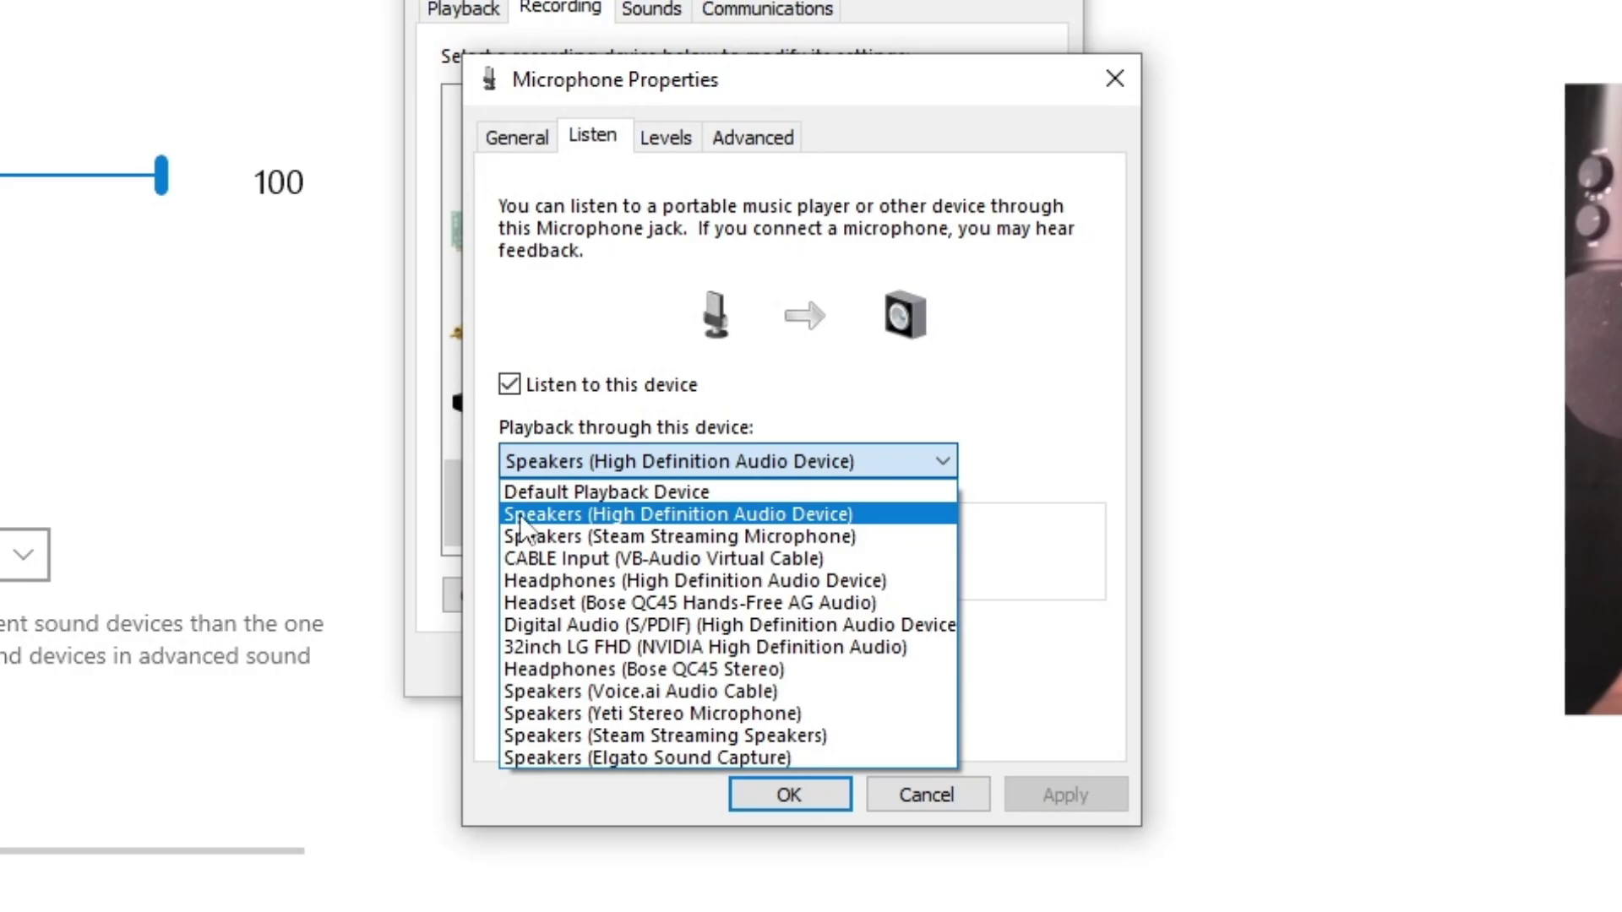
pyautogui.click(797, 522)
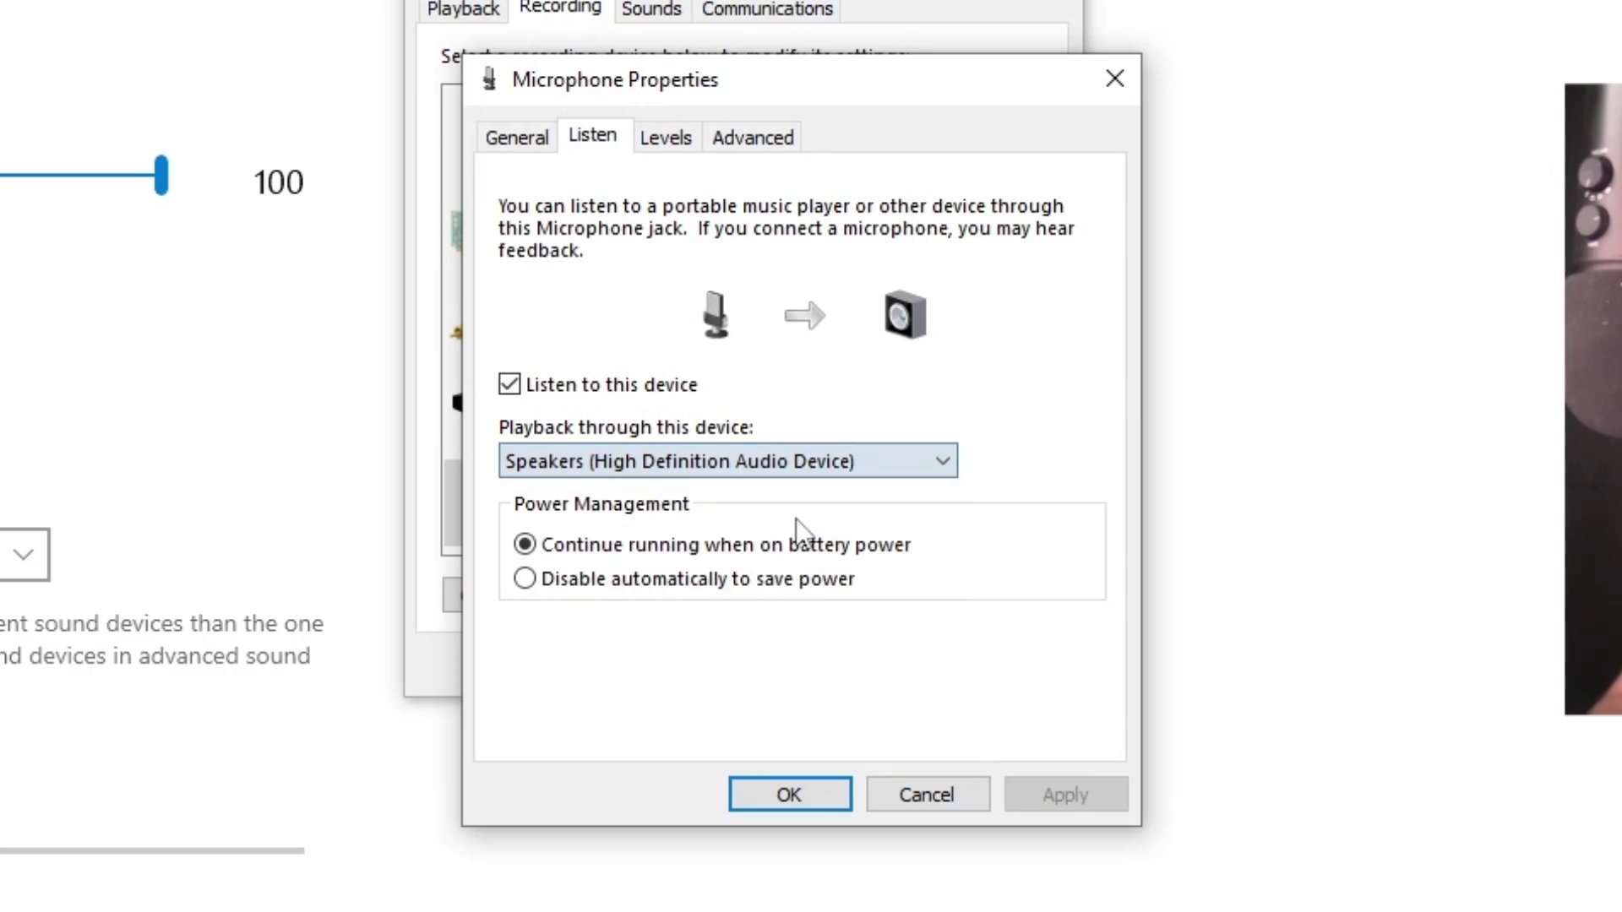
pyautogui.click(534, 390)
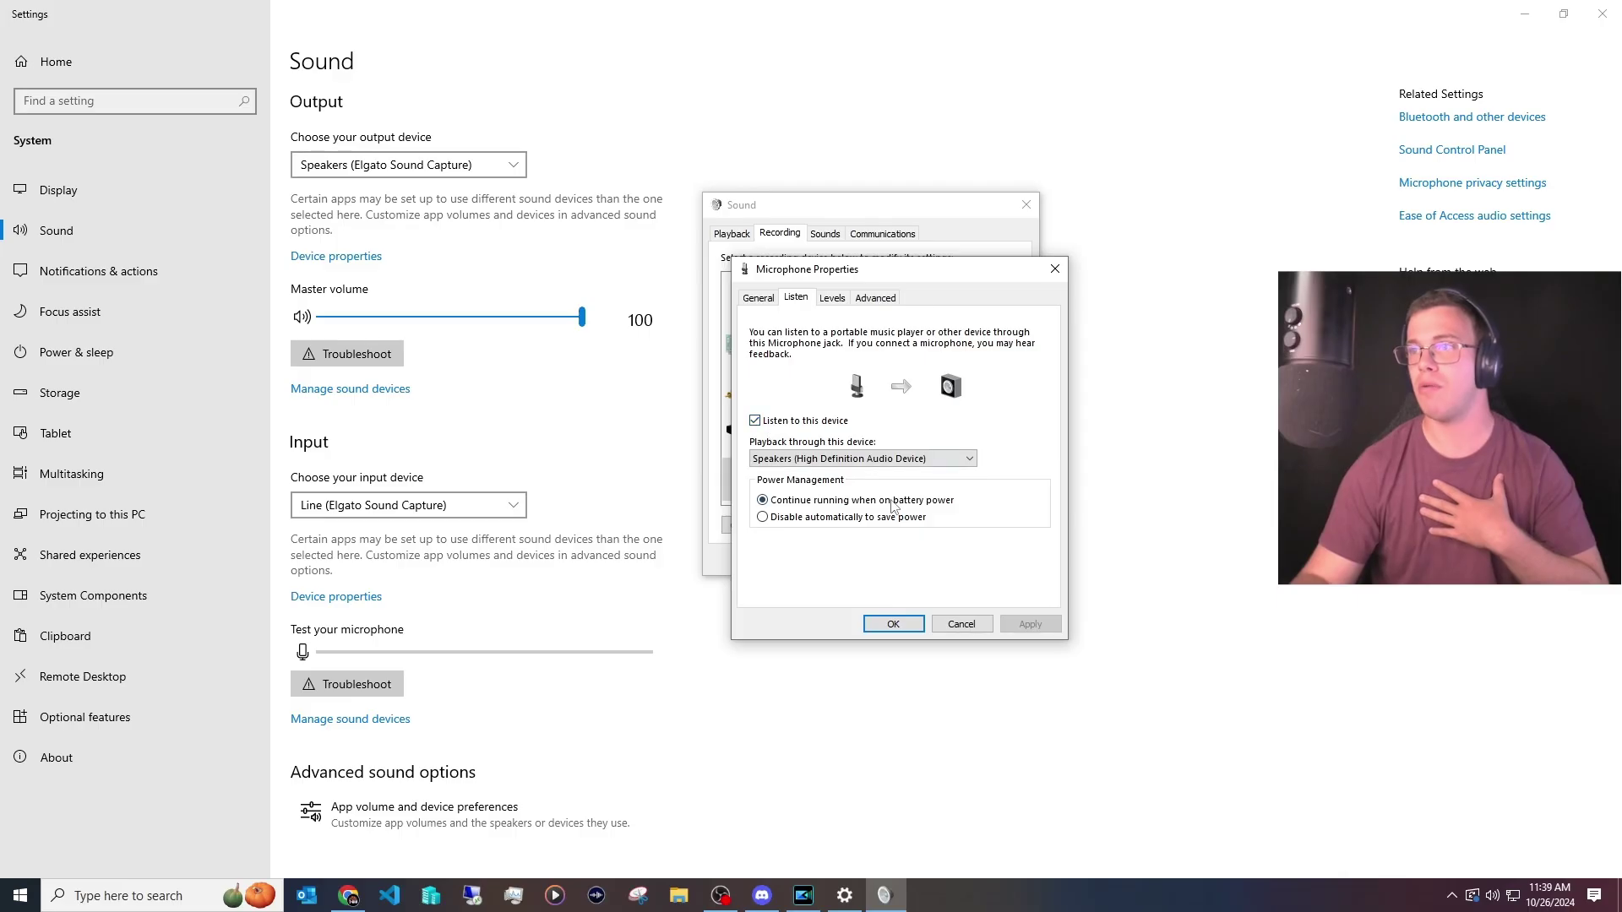
# Step: Confirm the microphone listen settings, then start Discord's mic test on Line In (High Definition Audio Device)
pyautogui.click(890, 624)
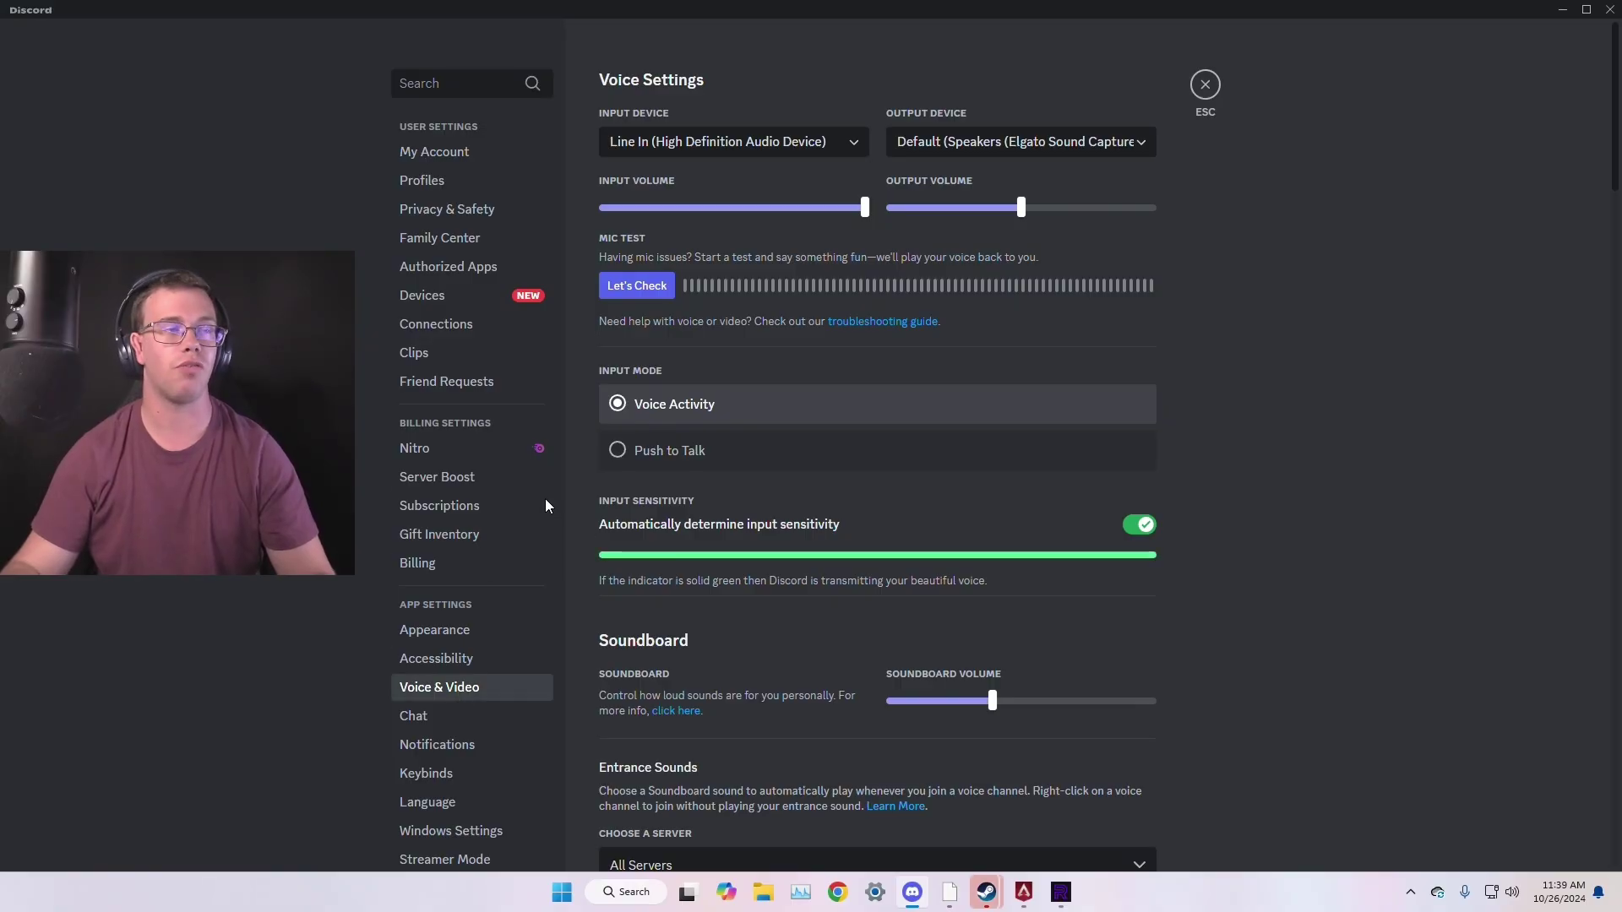
pyautogui.click(638, 289)
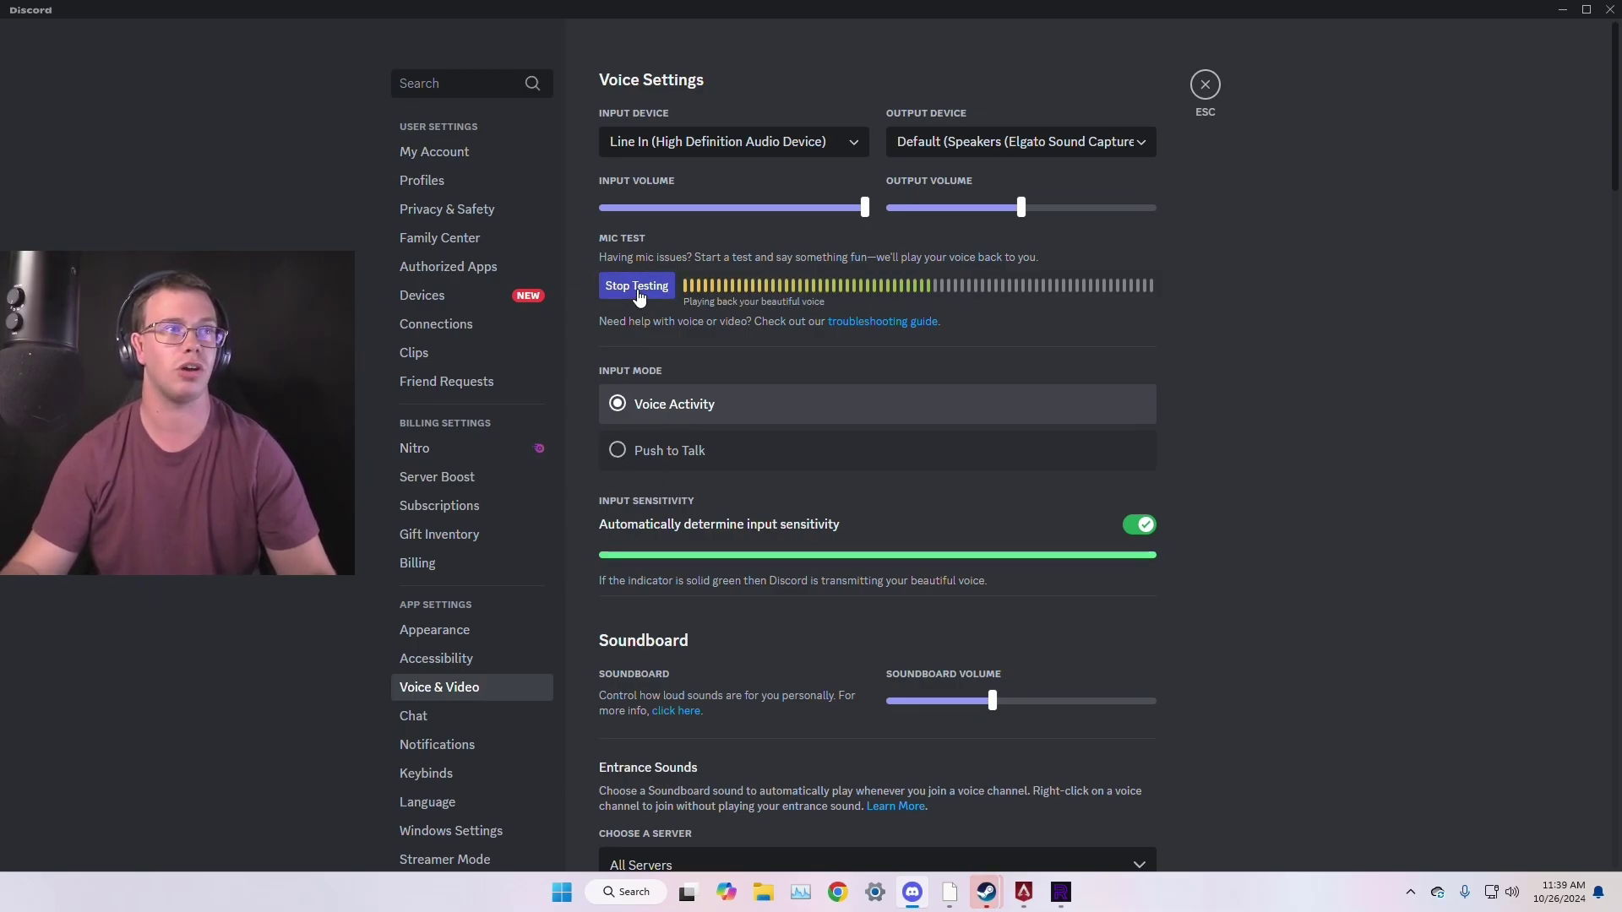